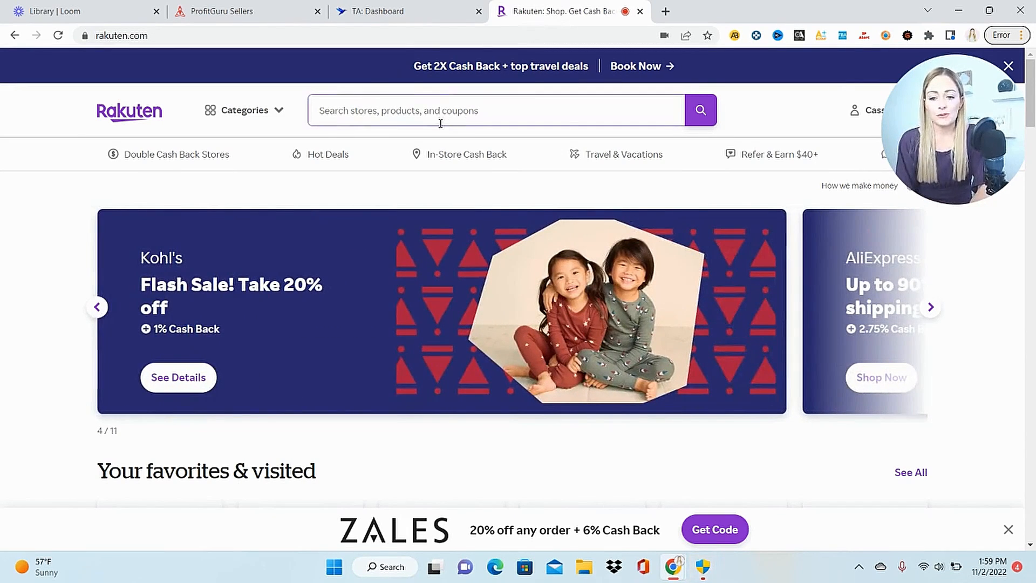
- Open Rakuten's Hot Deals page and look through the featured daily deals
{"action": "left_click", "coordinate": [327, 157]}
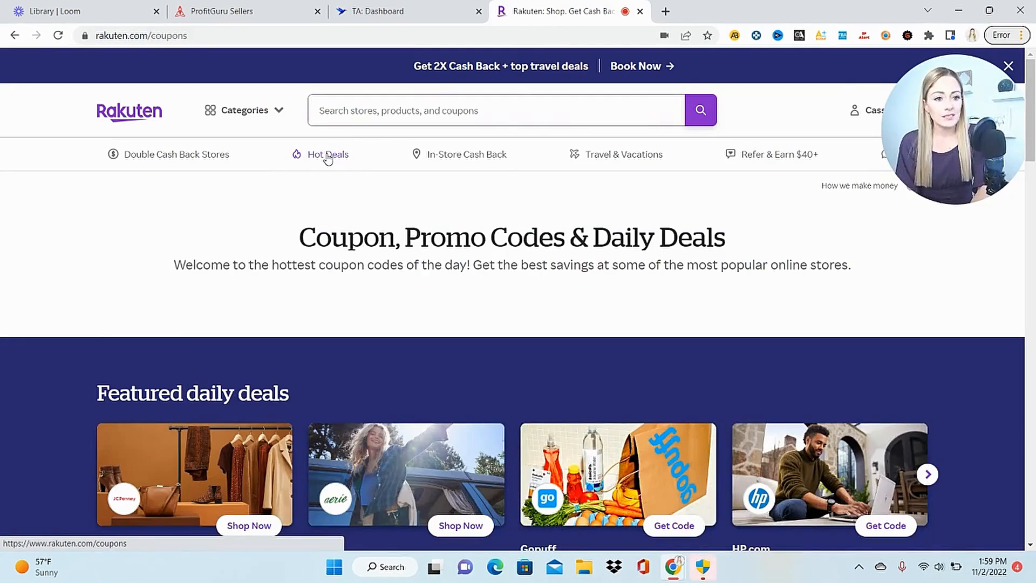
{"action": "left_click_drag", "start_coordinate": [1032, 79], "coordinate": [1035, 238]}
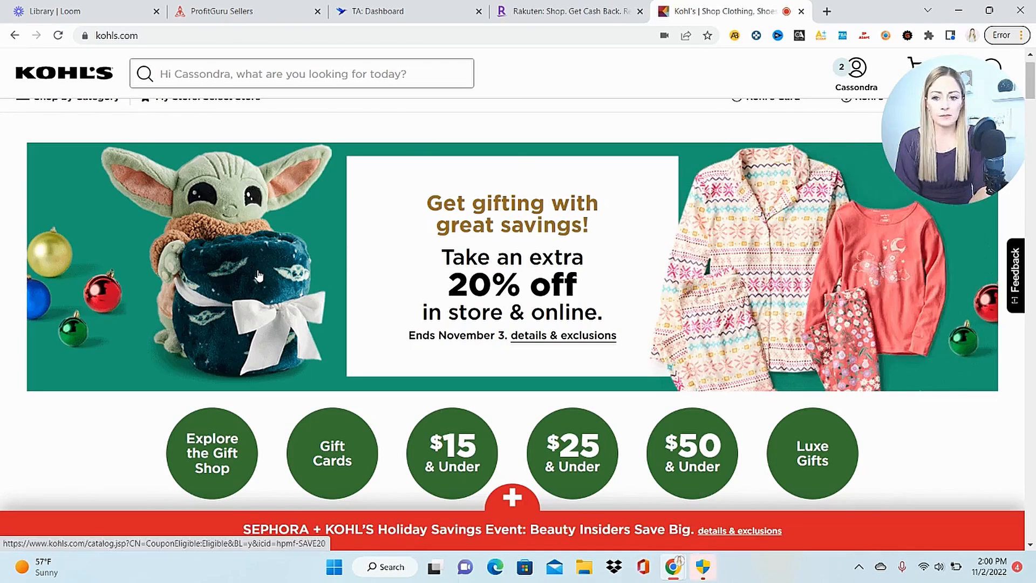
- Open the eligible products of Kohl's extra 20% off promotion and copy the page's web address
{"action": "left_click", "coordinate": [259, 276]}
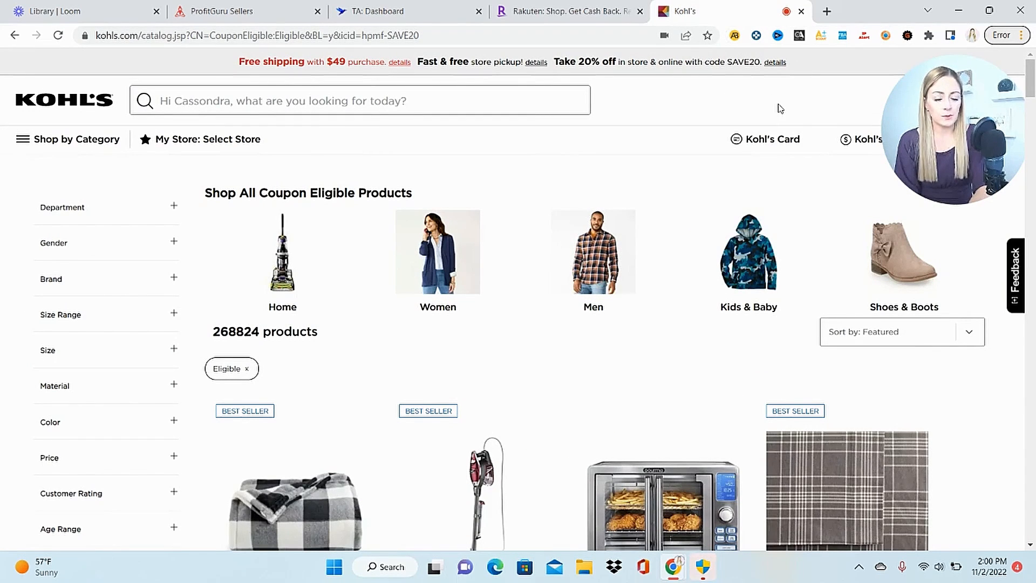
{"action": "scroll", "coordinate": [603, 341], "scroll_direction": "down", "scroll_amount": 5}
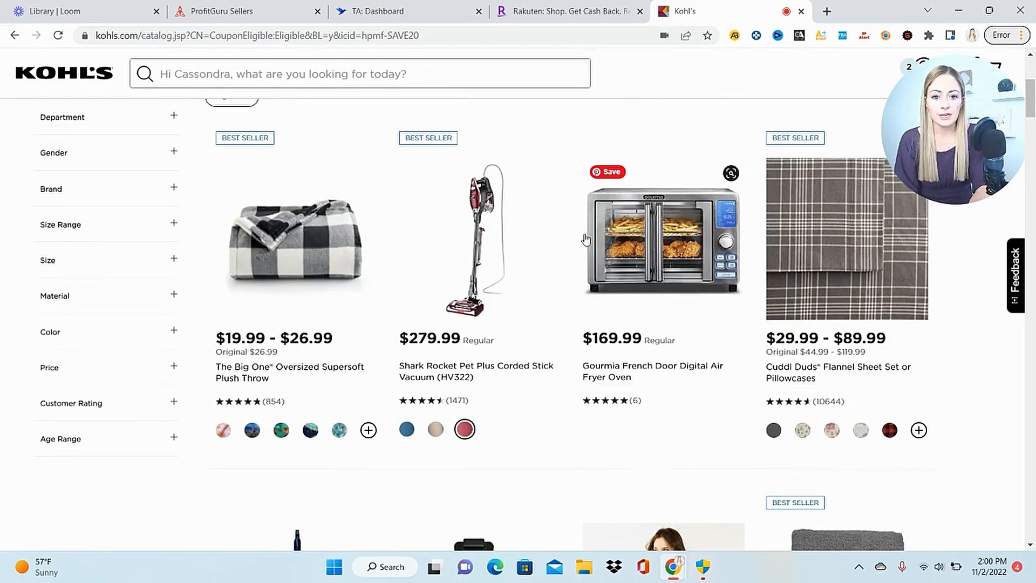
{"action": "scroll", "coordinate": [631, 198], "scroll_direction": "up", "scroll_amount": 5}
{"action": "left_click", "coordinate": [453, 40]}
{"action": "key", "text": "ctrl+c"}
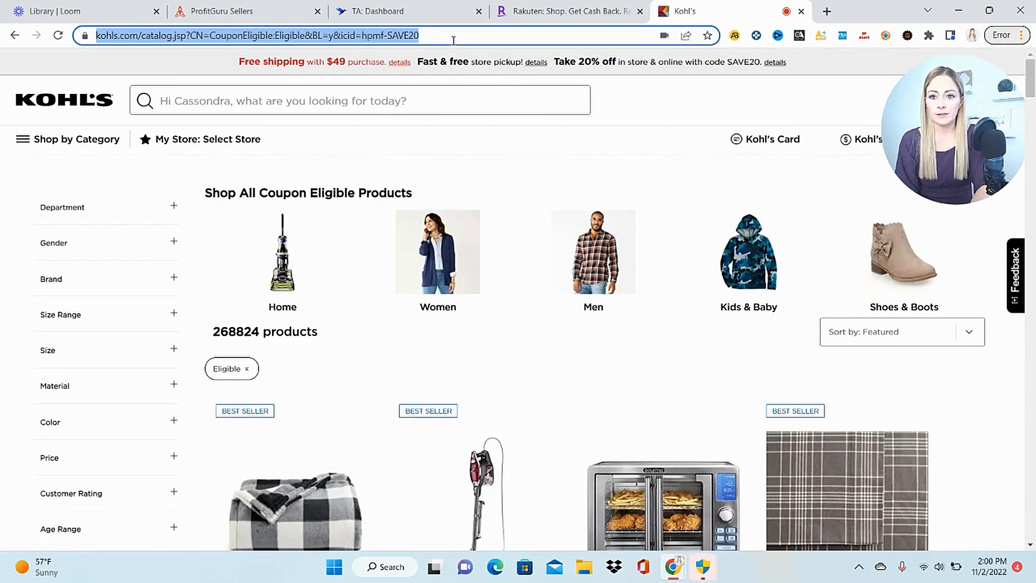
- In Tactical Arbitrage, start a product search on kohls.com with the copied address as category and start page 1
{"action": "left_click", "coordinate": [410, 11]}
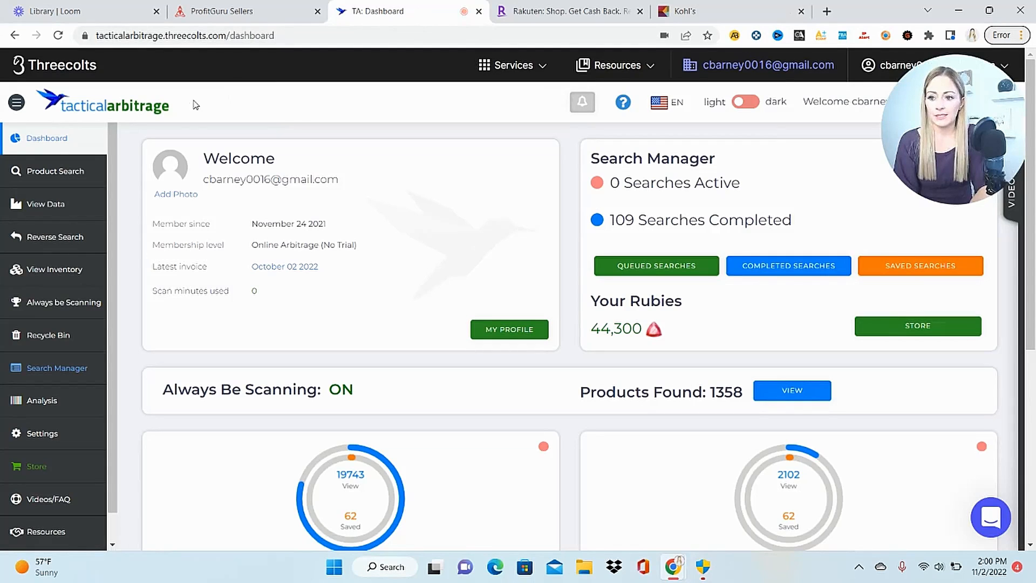
{"action": "left_click", "coordinate": [74, 172]}
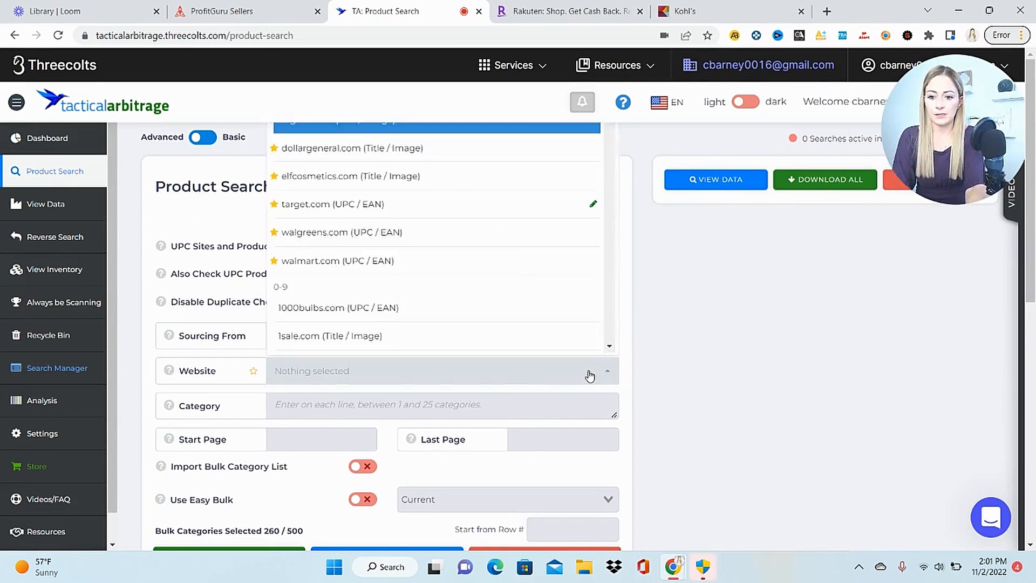
{"action": "key", "text": "Return"}
{"action": "left_click", "coordinate": [356, 405]}
{"action": "key", "text": "ctrl+v"}
{"action": "key", "text": "Tab"}
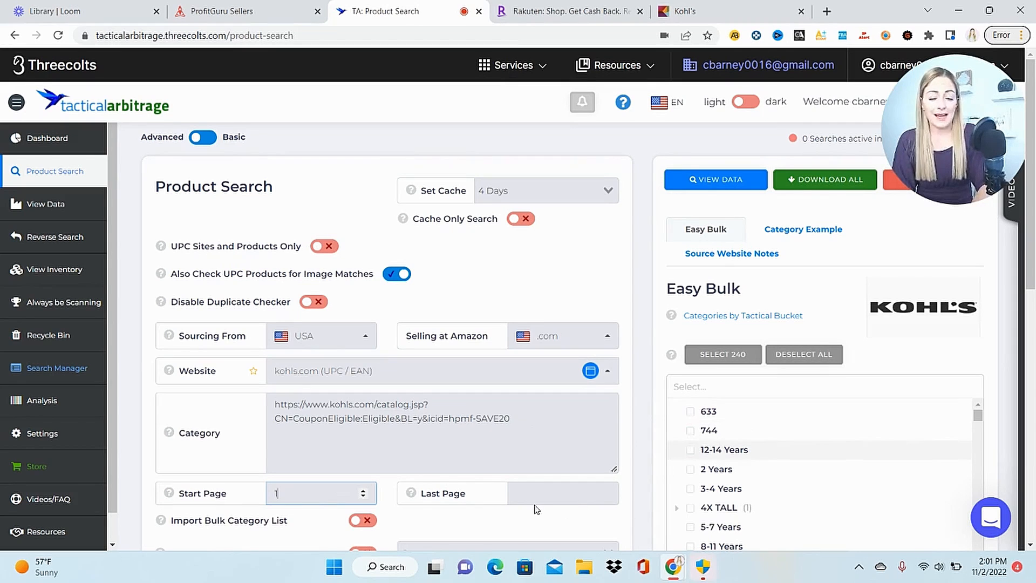
- In the source price adjustments, set the store discount to 20% and the cashback to 1%
{"action": "left_click_drag", "start_coordinate": [1033, 269], "coordinate": [1034, 488]}
{"action": "left_click", "coordinate": [962, 383]}
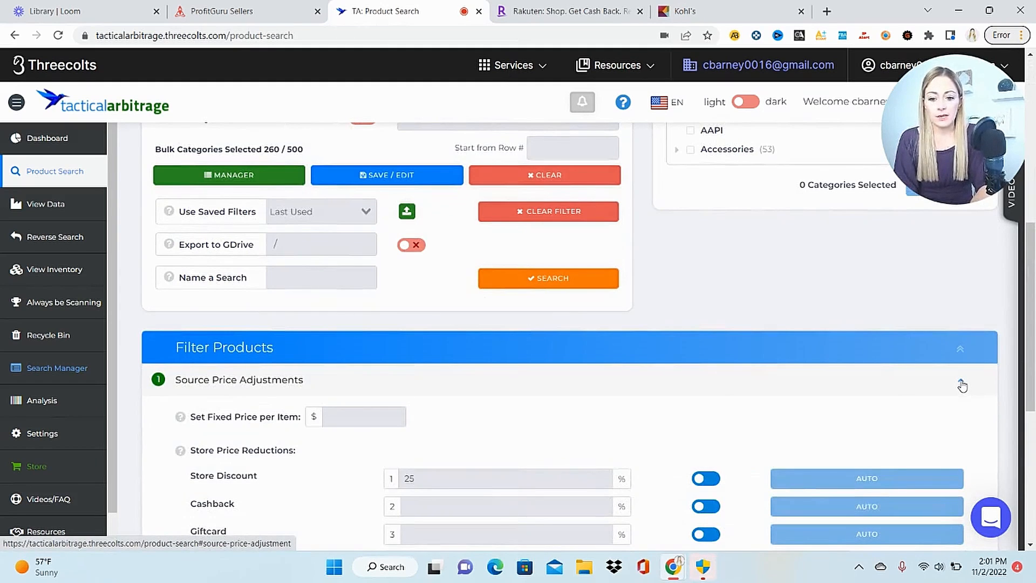
{"action": "left_click", "coordinate": [450, 480]}
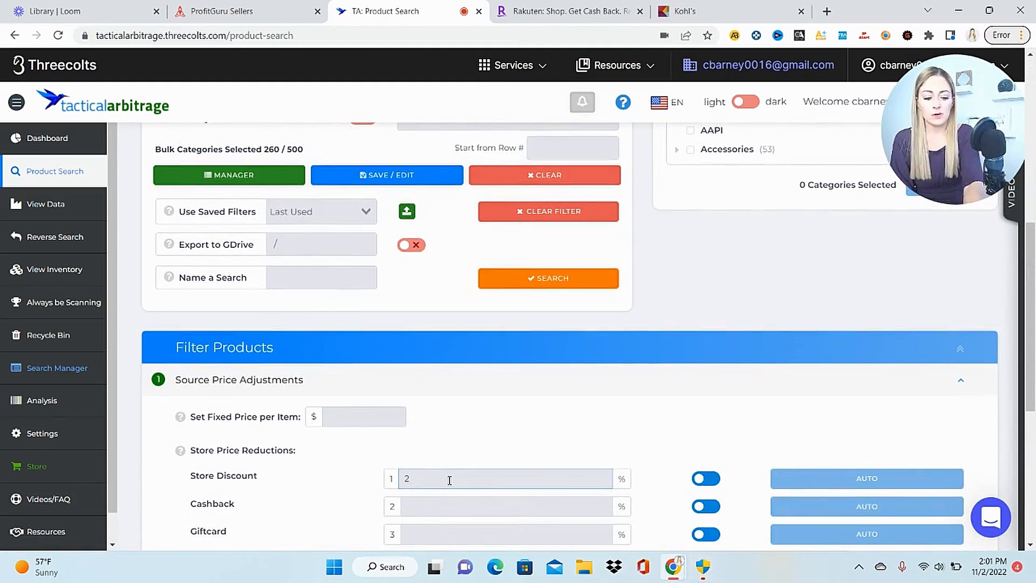
{"action": "scroll", "coordinate": [497, 376], "scroll_direction": "down", "scroll_amount": 1}
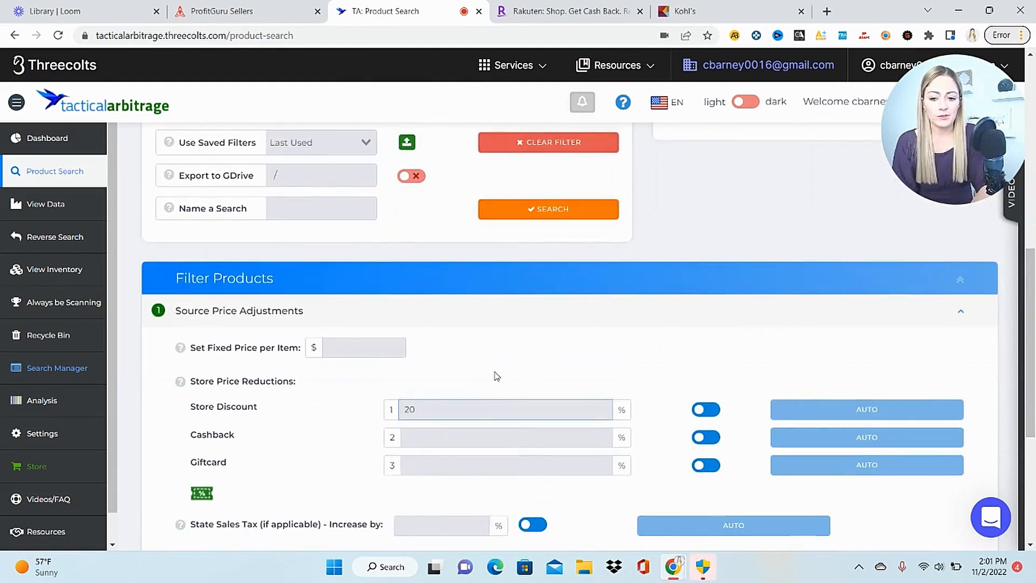
{"action": "left_click", "coordinate": [454, 438]}
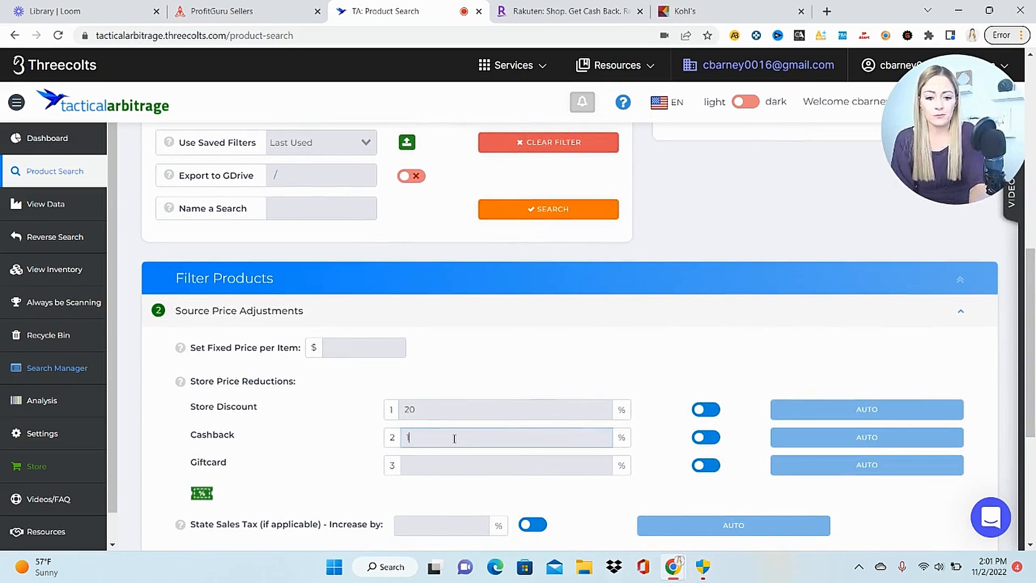
- Open the Remove filter section and review its product removal criteria
{"action": "scroll", "coordinate": [455, 438], "scroll_direction": "down", "scroll_amount": 4}
{"action": "left_click", "coordinate": [505, 443]}
{"action": "left_click", "coordinate": [901, 440]}
{"action": "key", "text": "BackSpace"}
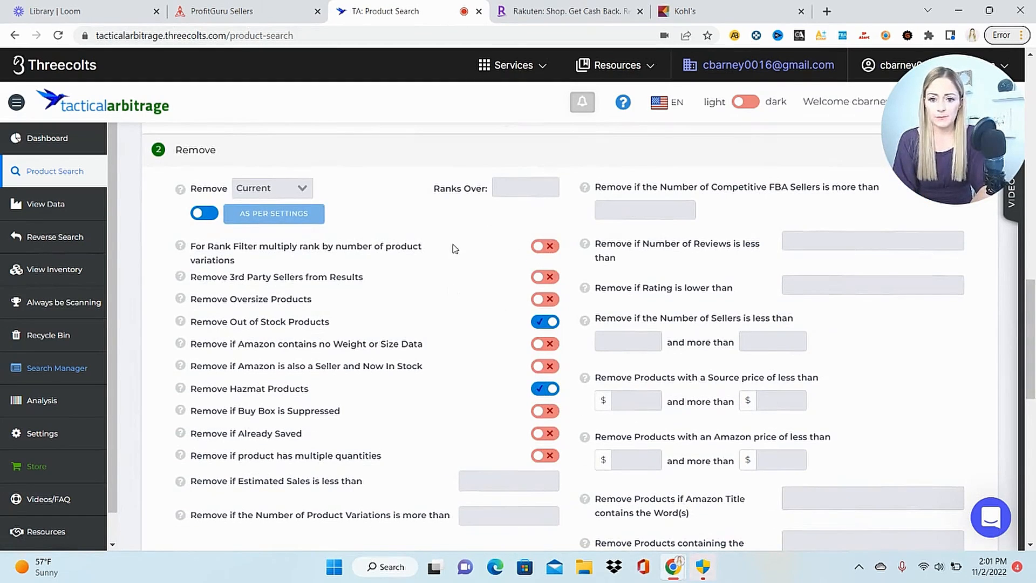
{"action": "type", "text": "2"}
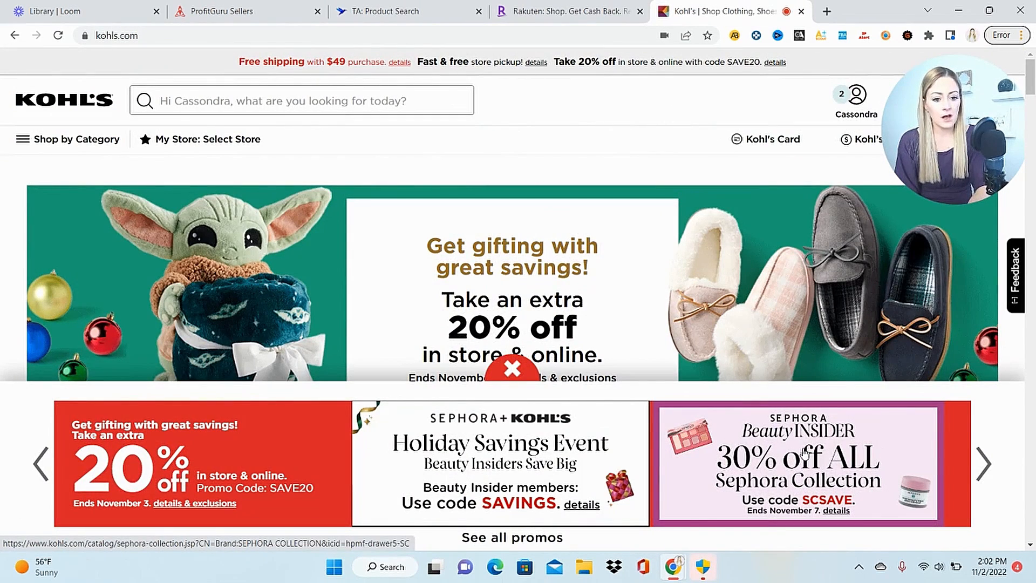
- On Kohl's site, open the 30% off Sephora Collection promotion and select the page's web address for copying
{"action": "left_click", "coordinate": [875, 450]}
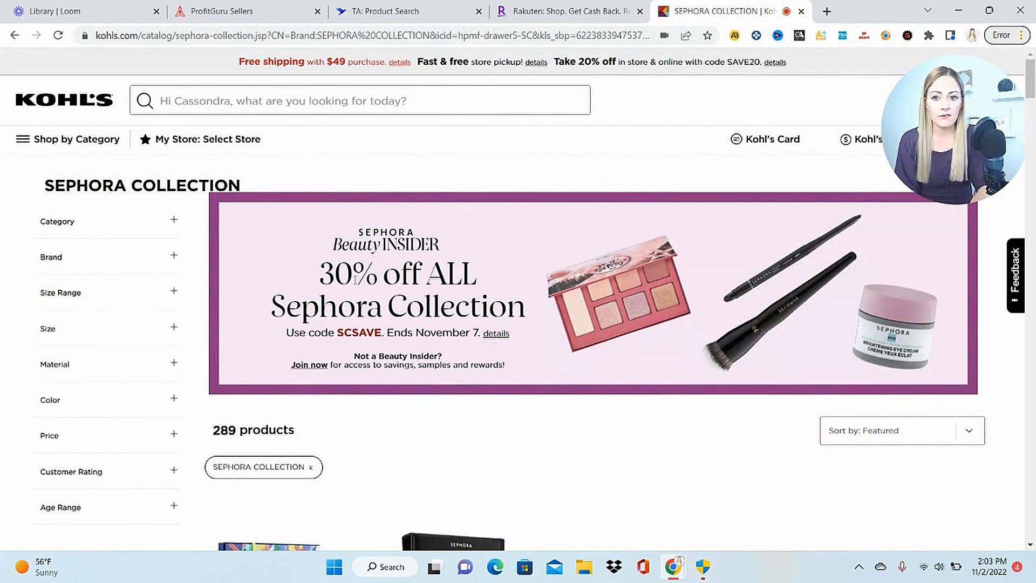
{"action": "left_click", "coordinate": [434, 35]}
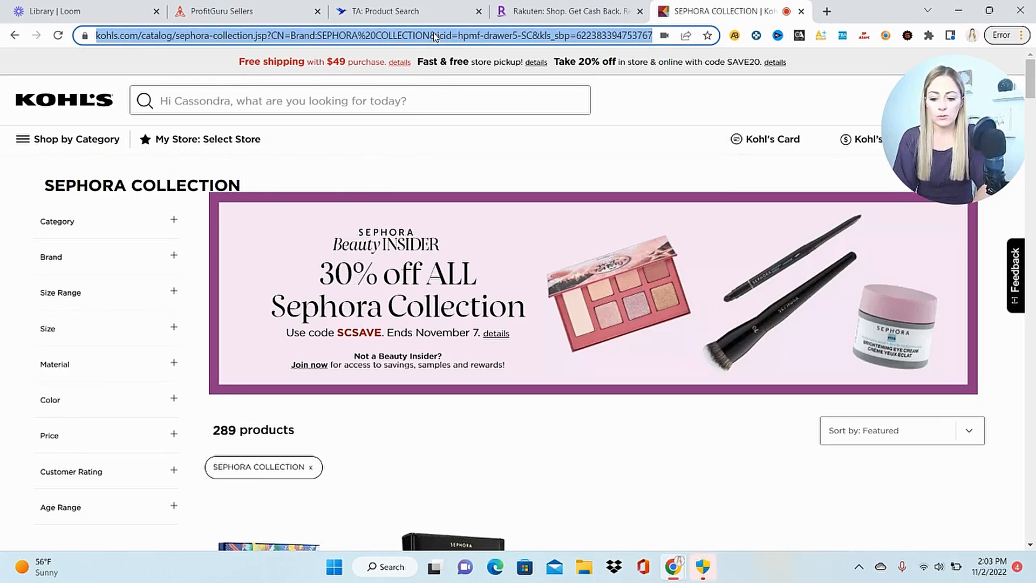
- Run a Tactical Arbitrage product search on kohls.com with the store discount set to 30%
{"action": "left_click", "coordinate": [385, 11]}
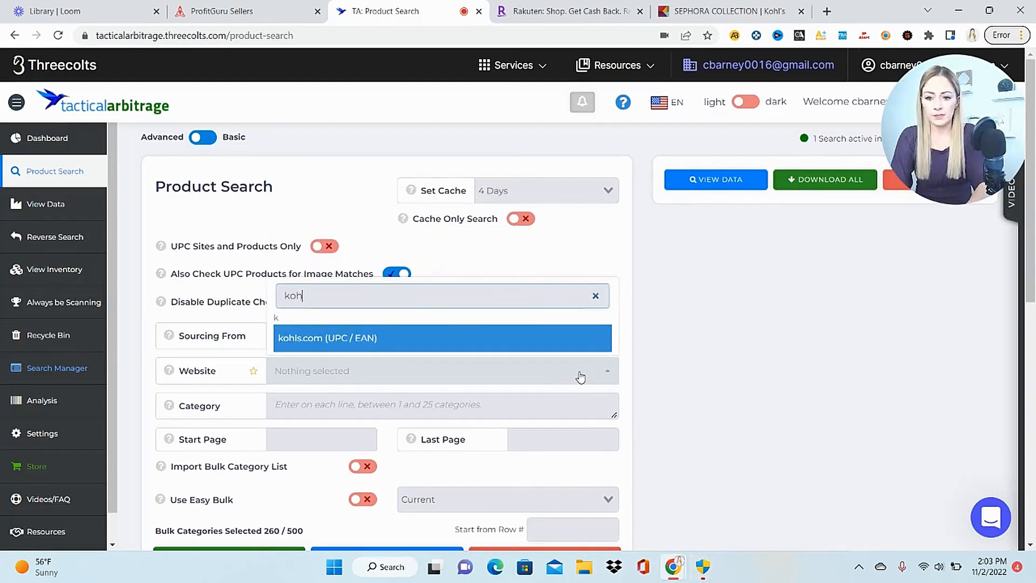
{"action": "left_click", "coordinate": [550, 342]}
{"action": "scroll", "coordinate": [508, 402], "scroll_direction": "down", "scroll_amount": 10}
{"action": "left_click", "coordinate": [461, 390]}
{"action": "type", "text": "30"}
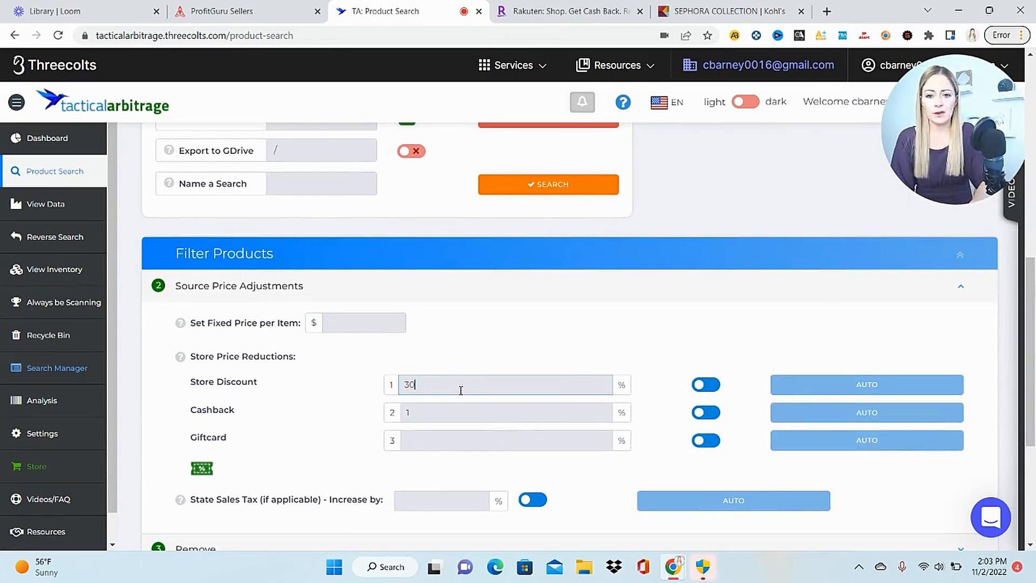
{"action": "left_click", "coordinate": [571, 185]}
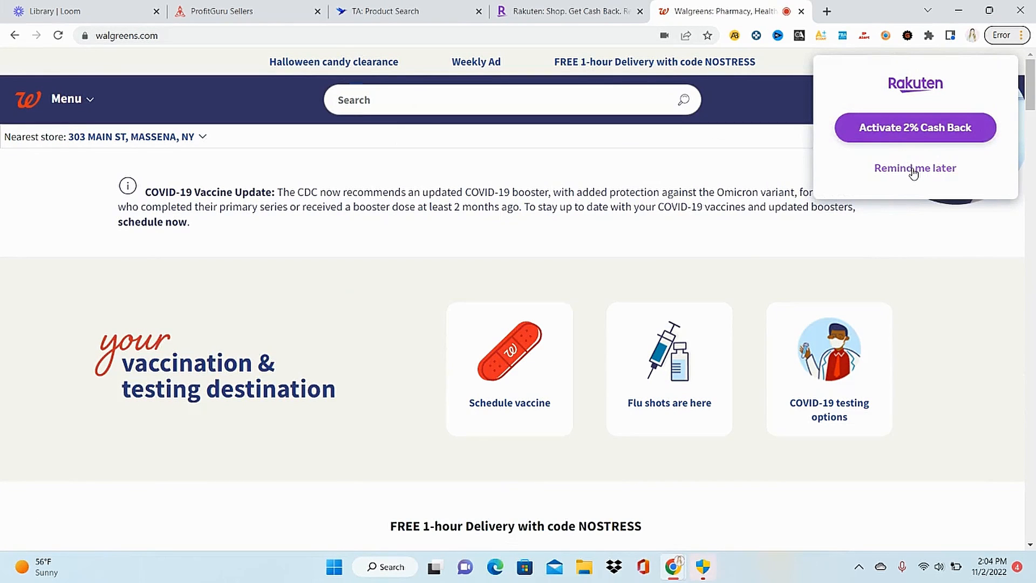
- On Walgreens, postpone the cash back offer, open the buy 2 get 3rd free skin care deal and select its web address
{"action": "left_click", "coordinate": [915, 168]}
{"action": "mouse_move", "coordinate": [1034, 81]}
{"action": "left_mouse_down"}
{"action": "mouse_move", "coordinate": [1034, 176]}
{"action": "mouse_move", "coordinate": [1034, 138]}
{"action": "mouse_move", "coordinate": [1034, 153]}
{"action": "left_mouse_up"}
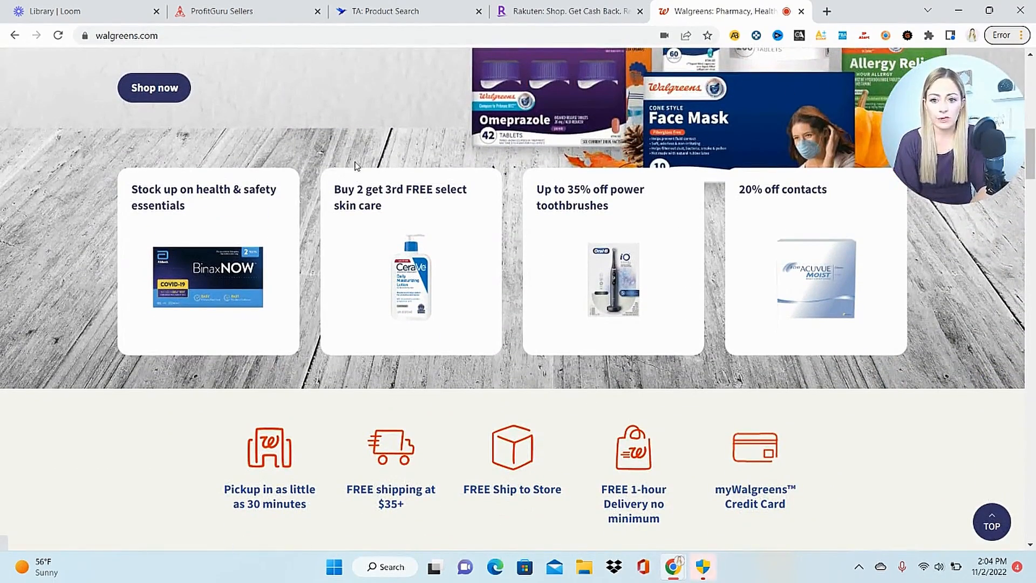
{"action": "left_click", "coordinate": [415, 284]}
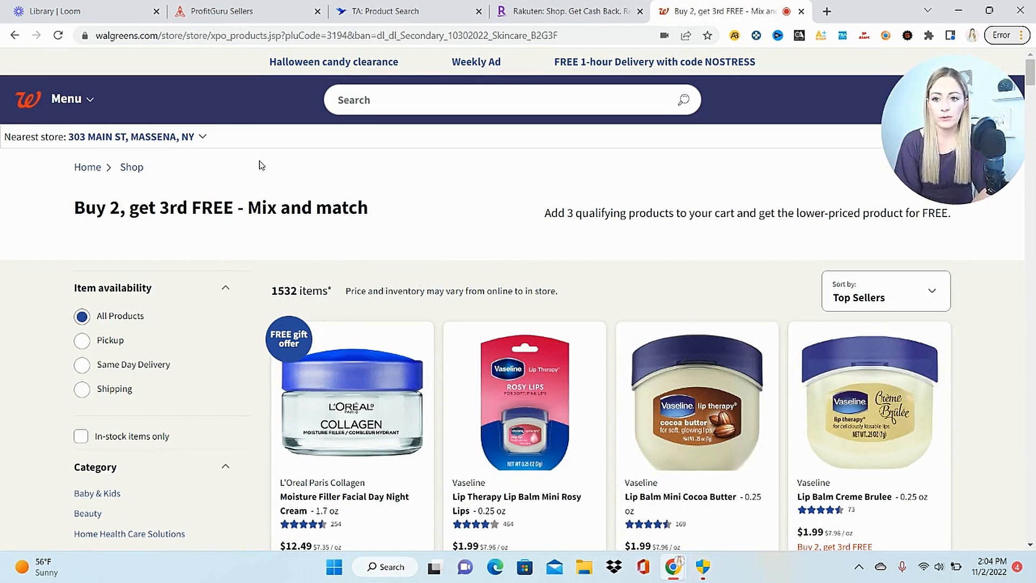
{"action": "left_click", "coordinate": [378, 34]}
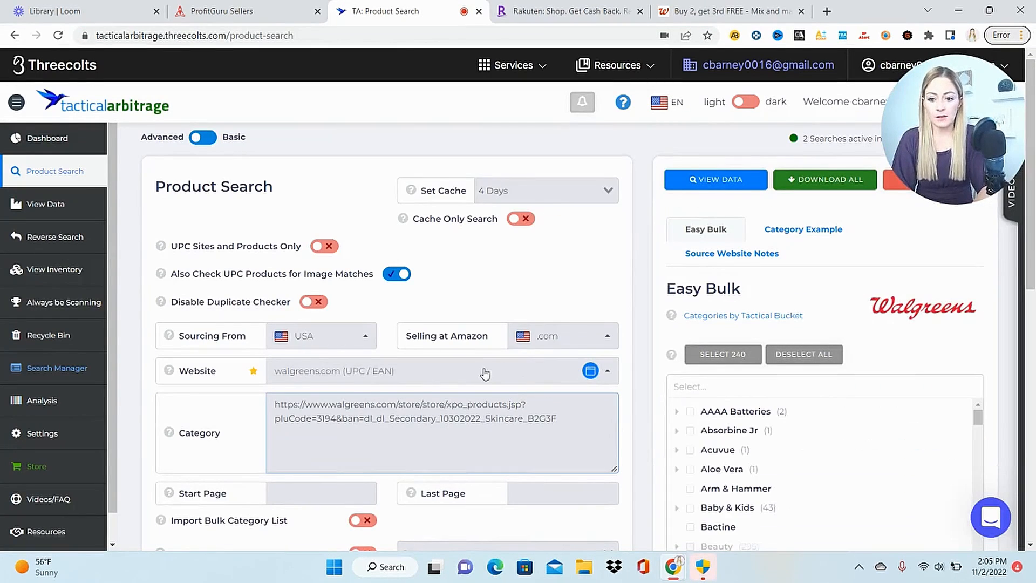
- For the Walgreens search in Tactical Arbitrage, set the store discount to 33% and the cashback to 2%
{"action": "left_click_drag", "start_coordinate": [1033, 188], "coordinate": [1034, 332]}
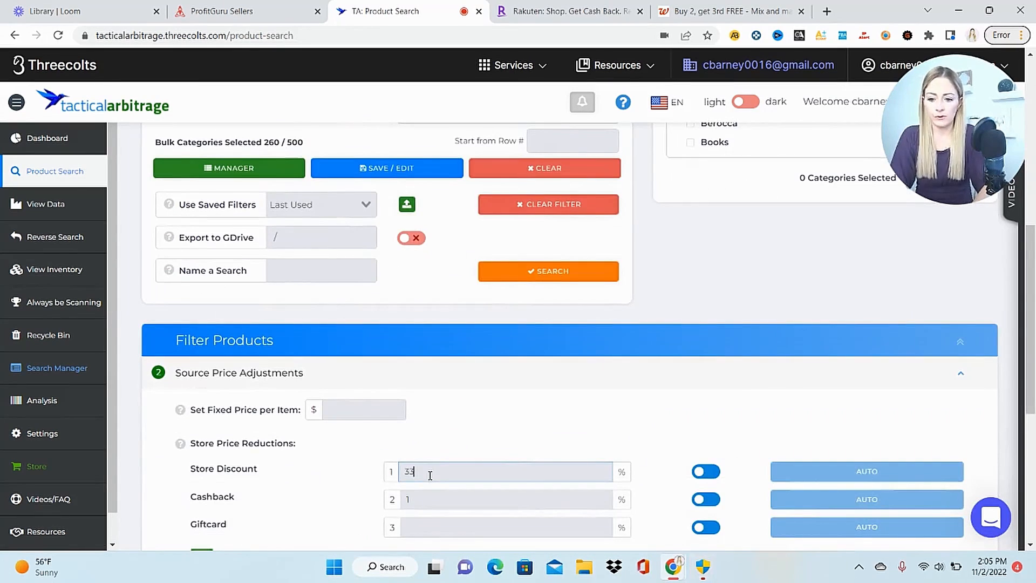
{"action": "left_click", "coordinate": [437, 497]}
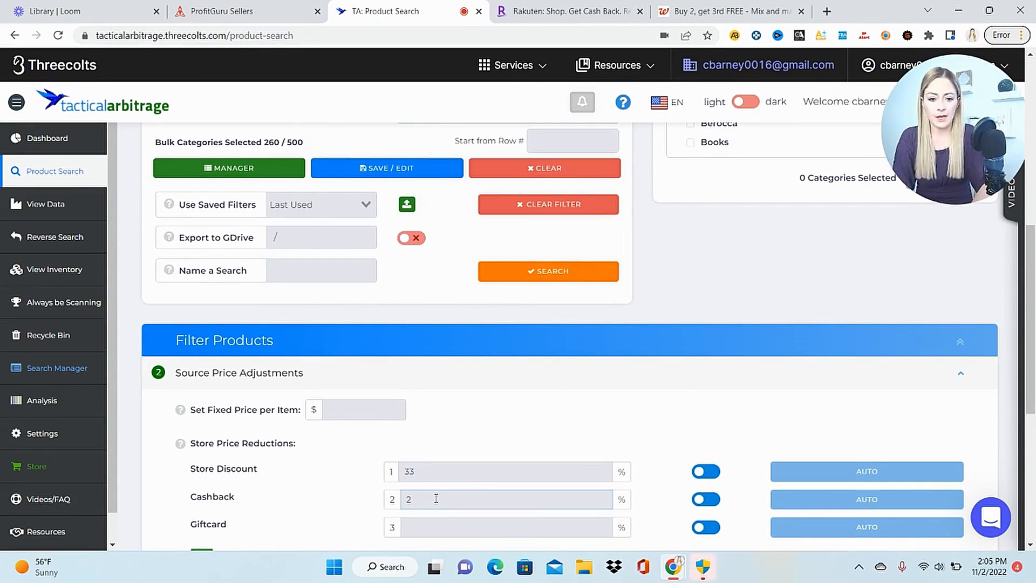
{"action": "scroll", "coordinate": [1031, 254], "scroll_direction": "up", "scroll_amount": 2}
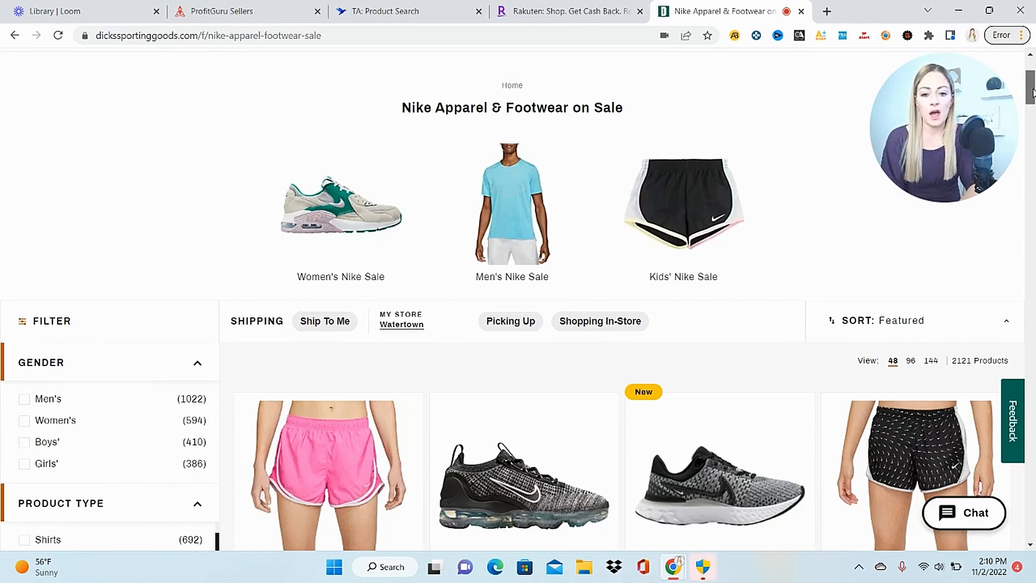
- Browse the Nike sale at Dick's Sporting Goods and run a SAS Search on the Nike Women's Waffle Debut Shoes
{"action": "left_click_drag", "start_coordinate": [1033, 95], "coordinate": [1034, 184]}
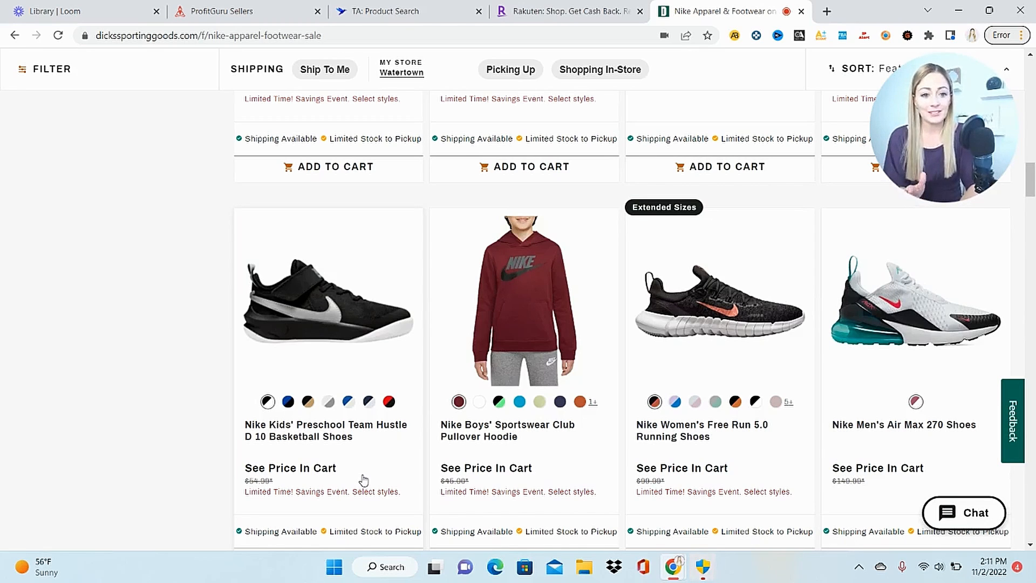
{"action": "scroll", "coordinate": [880, 372], "scroll_direction": "down", "scroll_amount": 7}
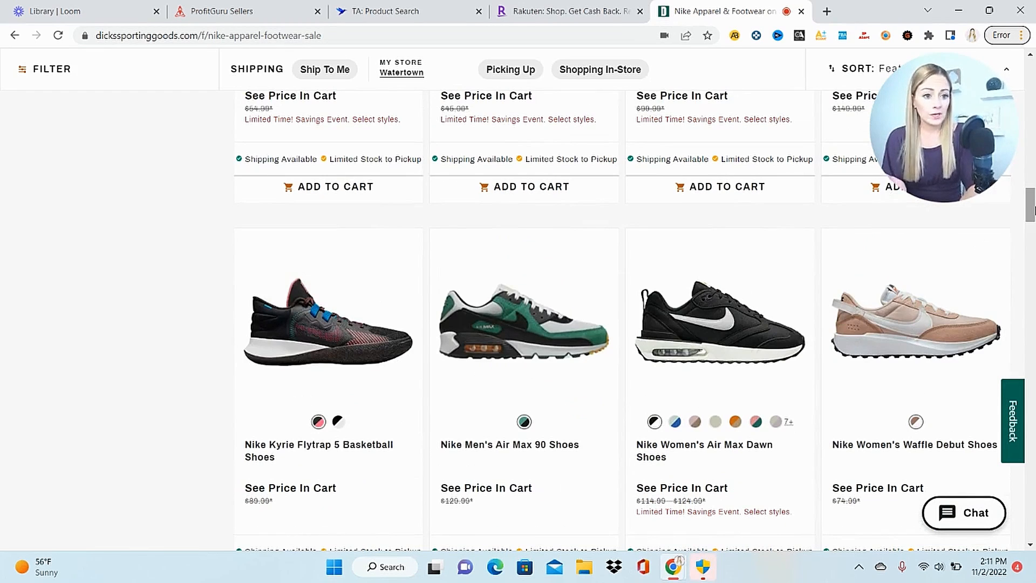
{"action": "right_click", "coordinate": [873, 330]}
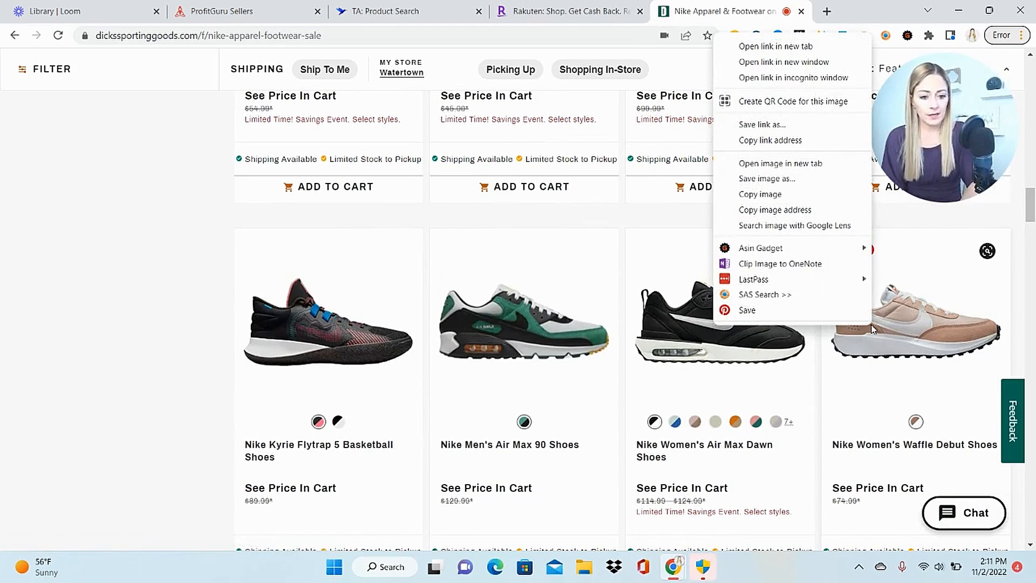
{"action": "left_click", "coordinate": [797, 298]}
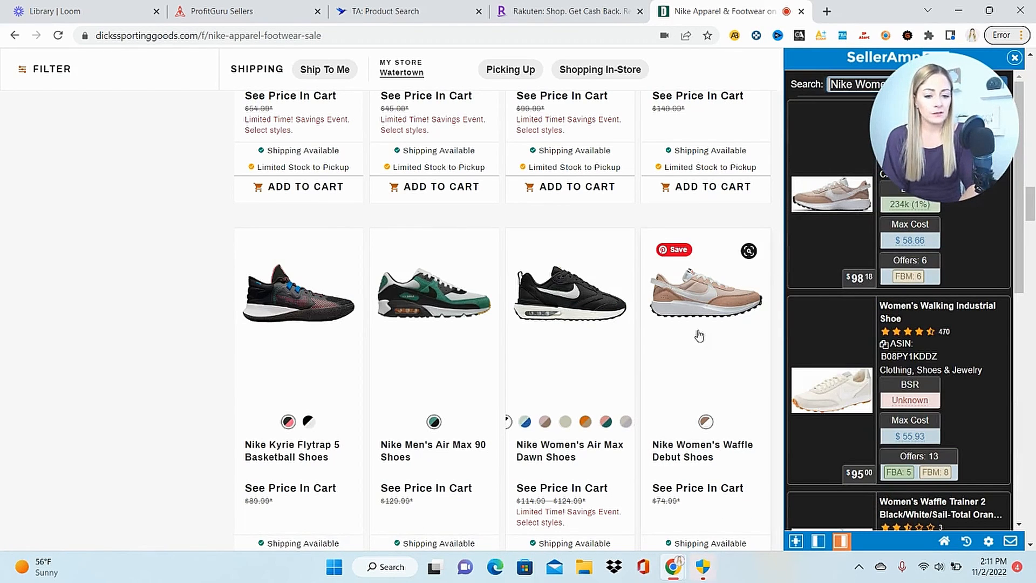
- Open the Amazon product page of the matching Waffle Debut women's sneakers from the SellerAmp results
{"action": "mouse_move", "coordinate": [856, 312]}
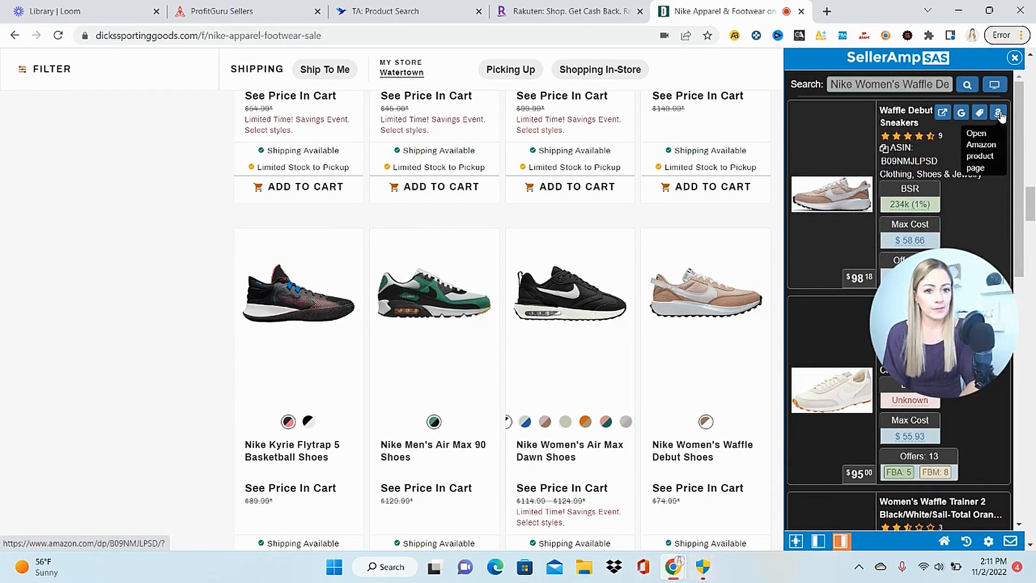
{"action": "left_click", "coordinate": [998, 112]}
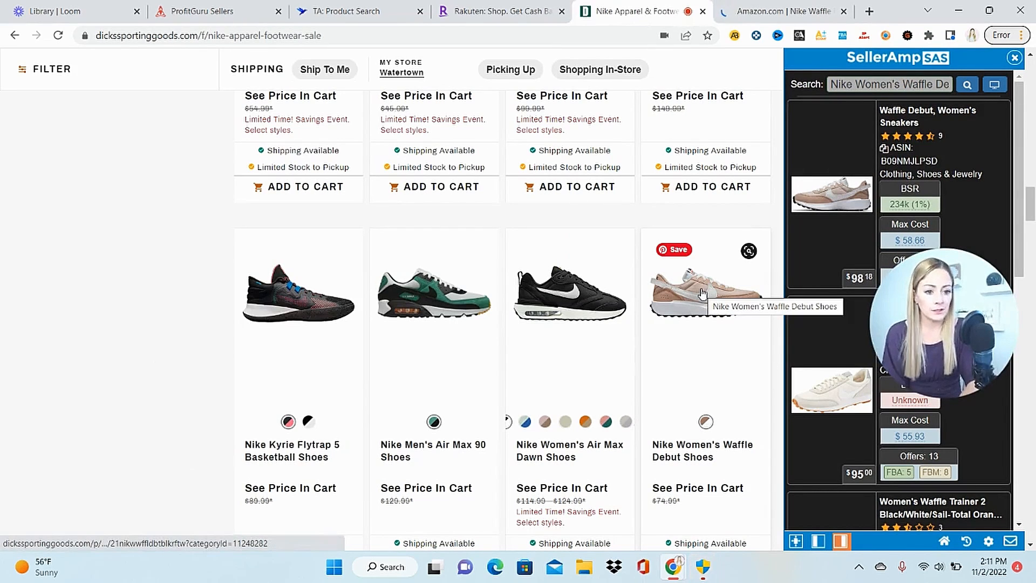
{"action": "key", "text": "ctrl+Tab"}
- Examine the sneaker's Keepa price history chart on Amazon and display its variations table
{"action": "scroll", "coordinate": [543, 248], "scroll_direction": "down", "scroll_amount": 3}
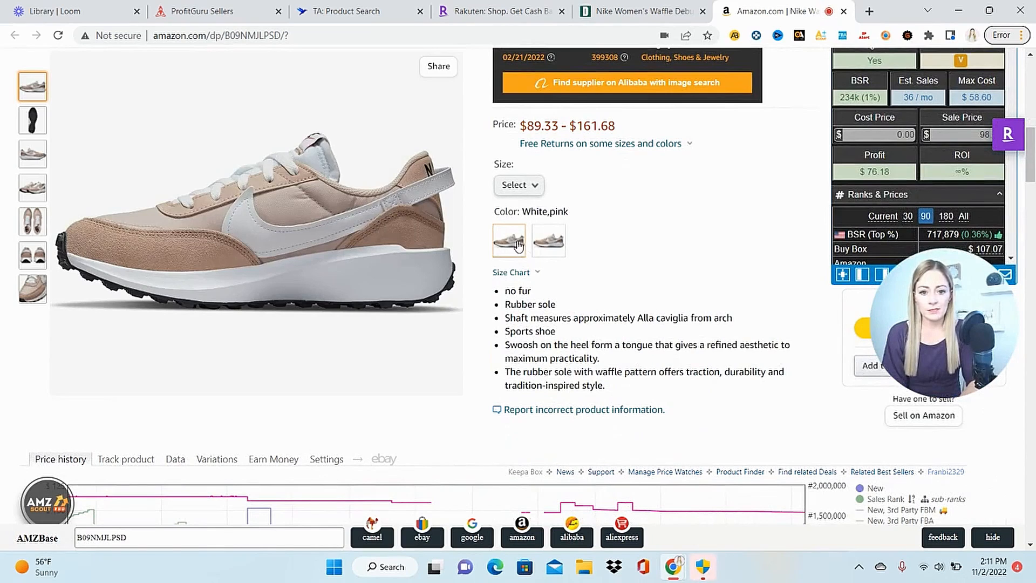
{"action": "scroll", "coordinate": [1029, 171], "scroll_direction": "down", "scroll_amount": 3}
{"action": "scroll", "coordinate": [1030, 172], "scroll_direction": "down", "scroll_amount": 2}
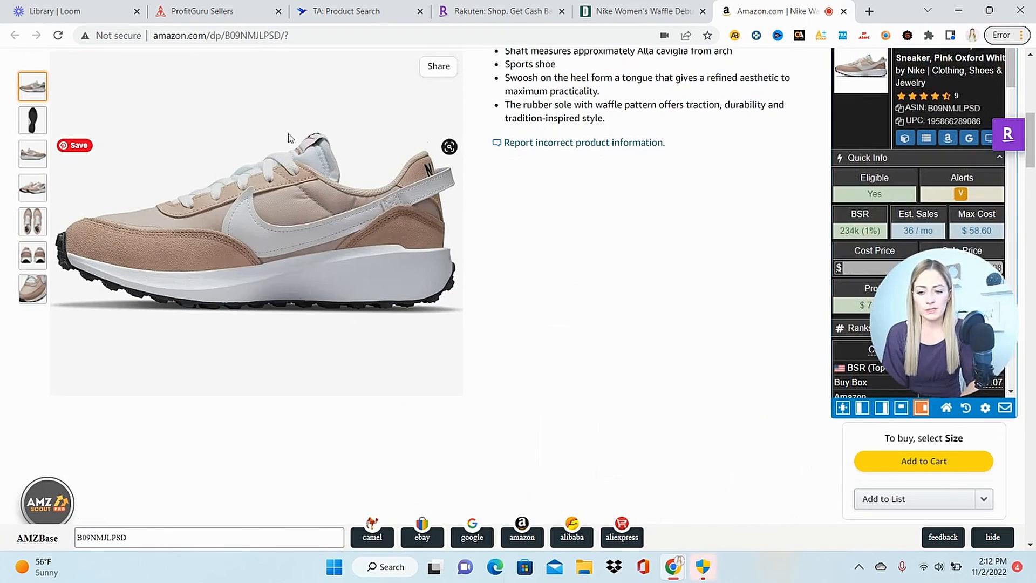
{"action": "scroll", "coordinate": [279, 344], "scroll_direction": "down", "scroll_amount": 3}
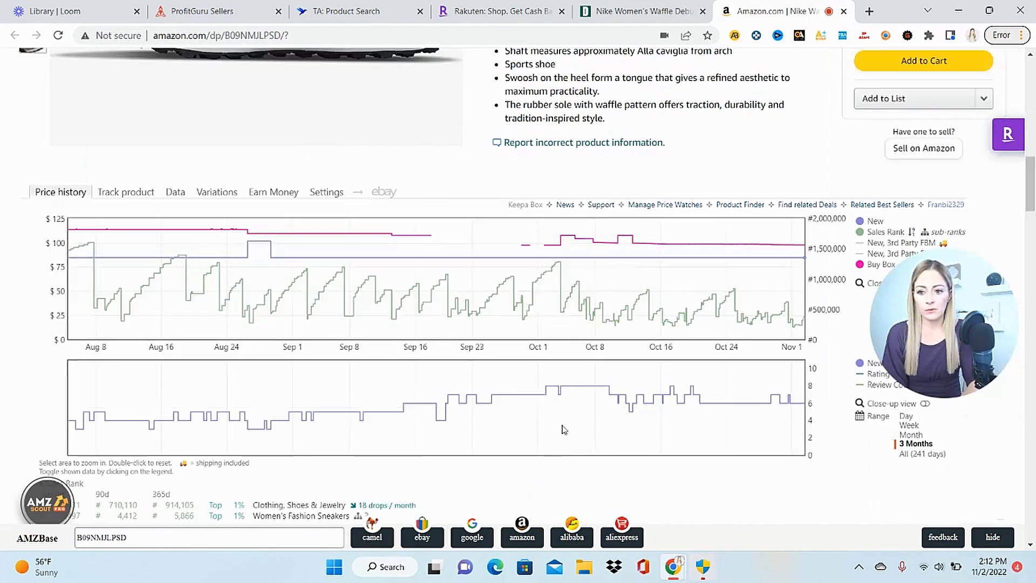
{"action": "left_click", "coordinate": [223, 195]}
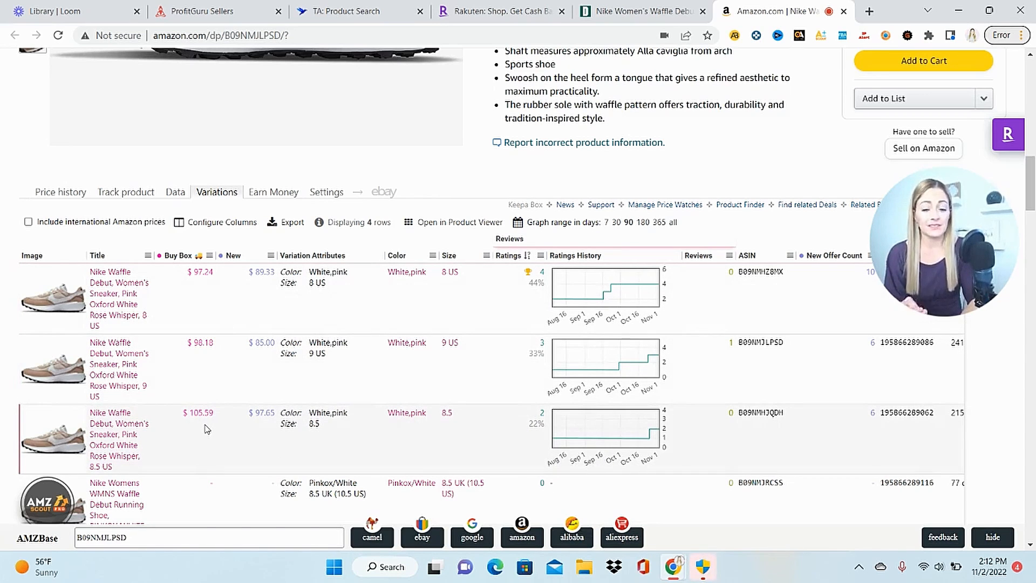
- On the Dick's Sporting Goods page, add one pair of Nike Women's Waffle Debut Shoes in size 8.0 to the cart
{"action": "key", "text": "ctrl+shift+Tab"}
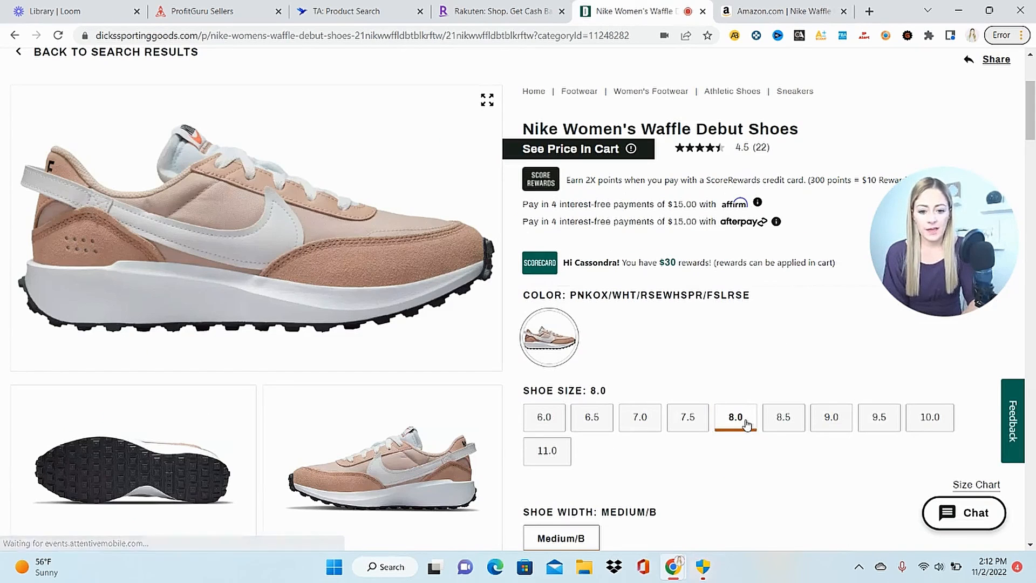
{"action": "left_click_drag", "start_coordinate": [1034, 112], "coordinate": [1035, 145]}
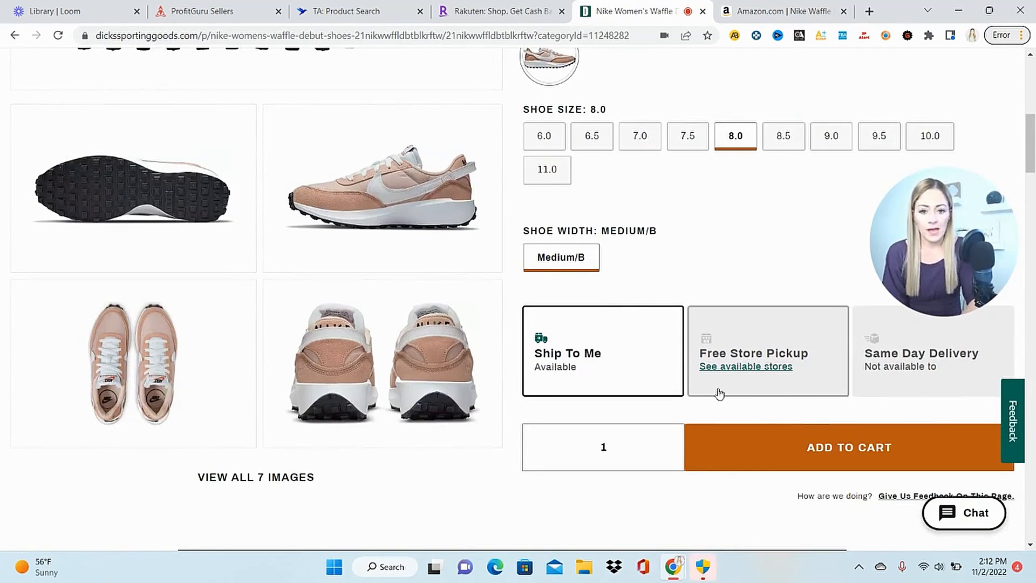
{"action": "left_click", "coordinate": [803, 446]}
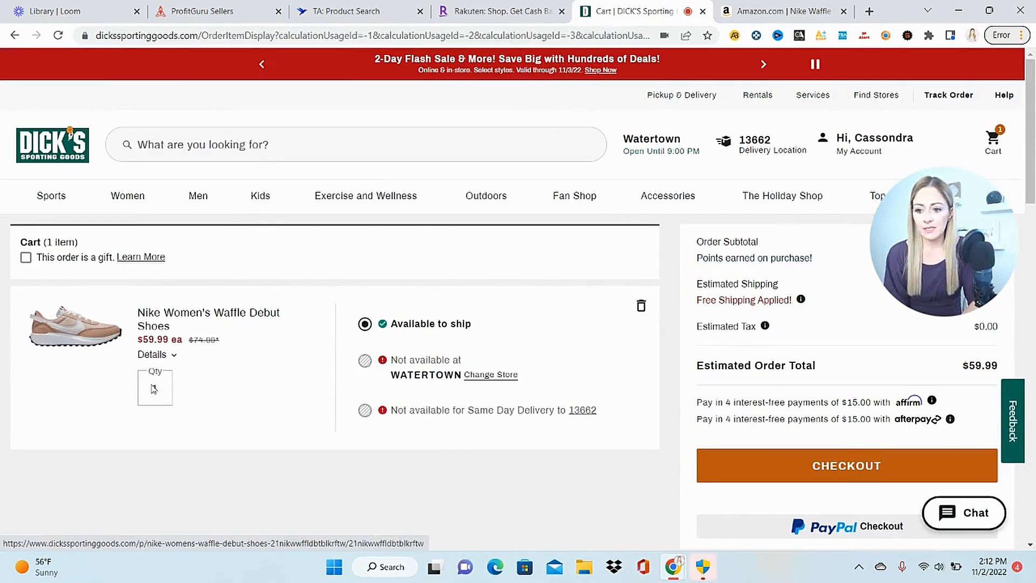
- On the sneakers' Amazon page, set the SellerAmp cost price to 59.99 and select size 8 US
{"action": "key", "text": "ctrl+Tab"}
{"action": "type", "text": ".99"}
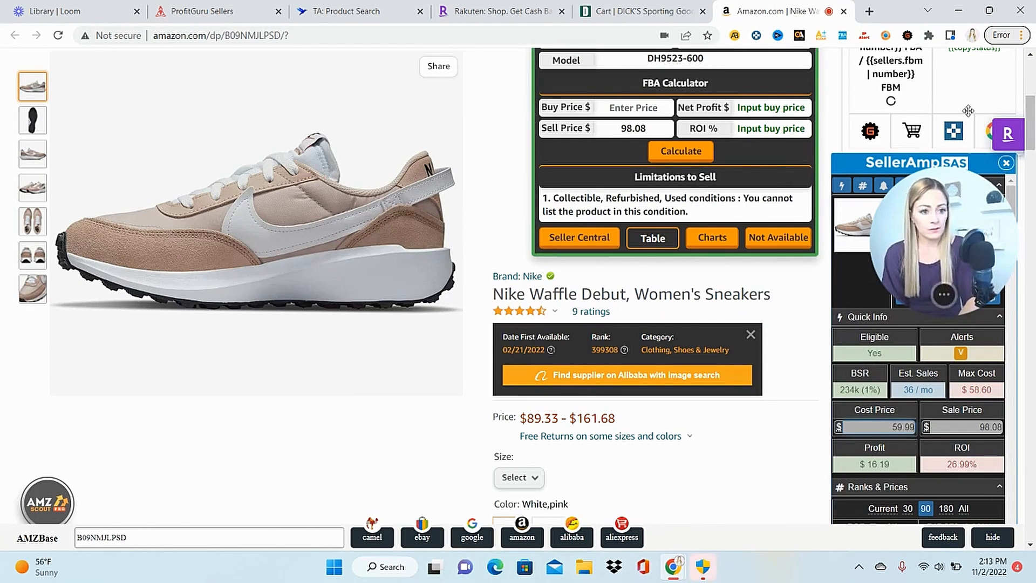
{"action": "left_click", "coordinate": [519, 477]}
{"action": "left_click", "coordinate": [519, 412]}
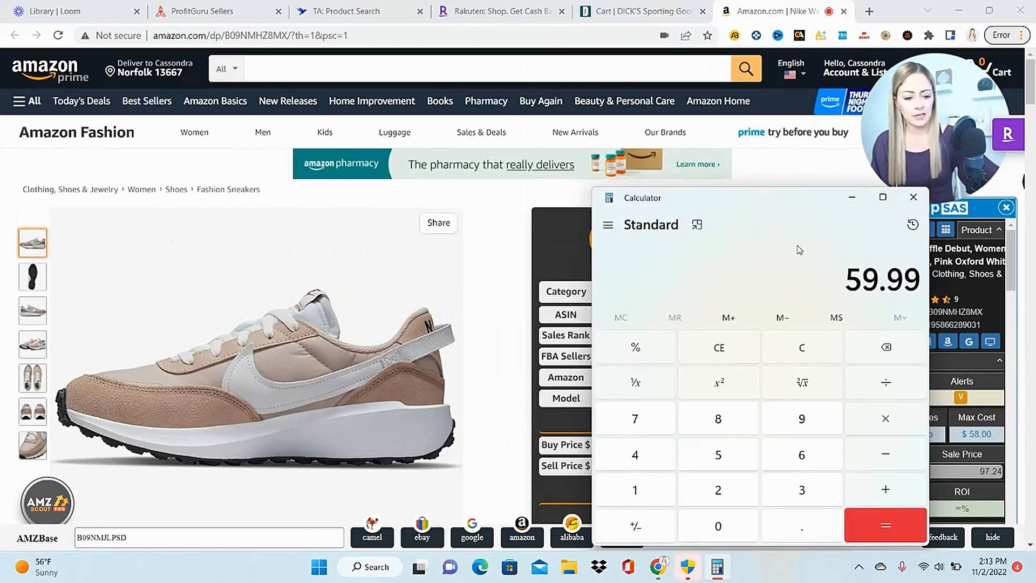
- Calculate 59.99 × 0.08 plus 59.99 in Calculator and set the SellerAmp cost price to 64.78
{"action": "type", "text": "*."}
{"action": "key", "text": "Return"}
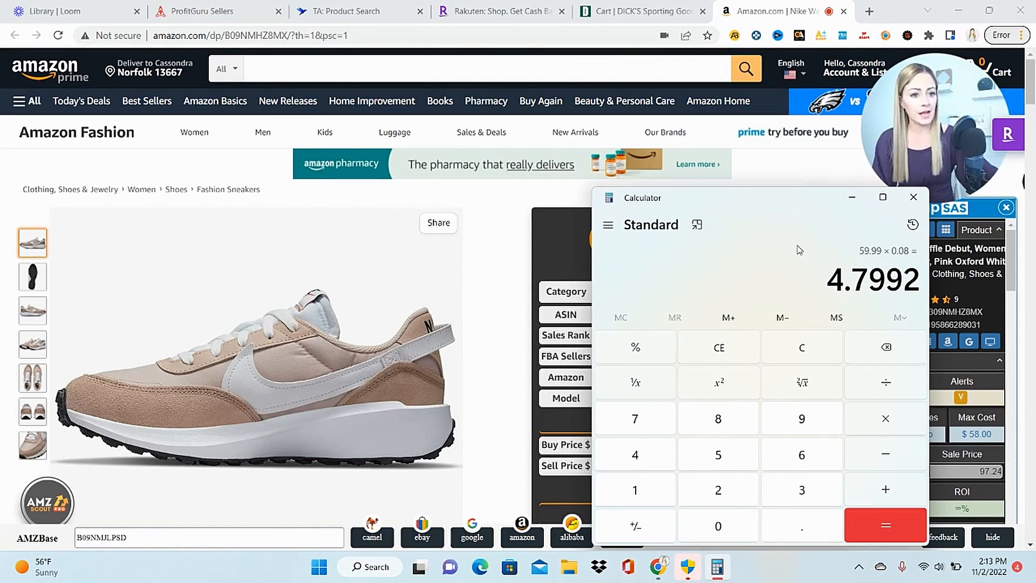
{"action": "key", "text": "plus"}
{"action": "type", "text": "59.99"}
{"action": "key", "text": "Return"}
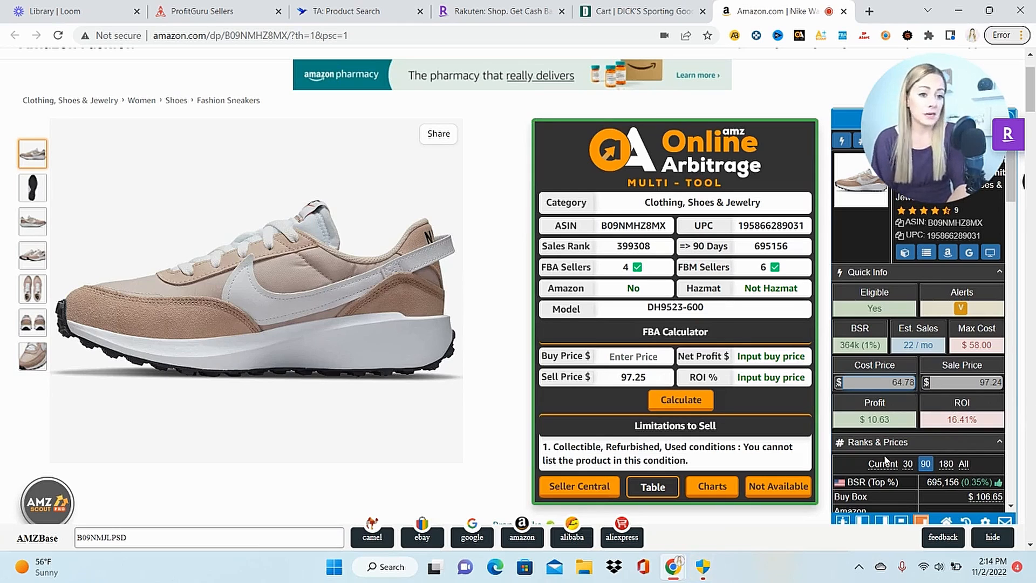
- Review the sneaker's offers and its ranks and prices in SellerAmp, and close the Amazon page
{"action": "scroll", "coordinate": [881, 389], "scroll_direction": "down", "scroll_amount": 5}
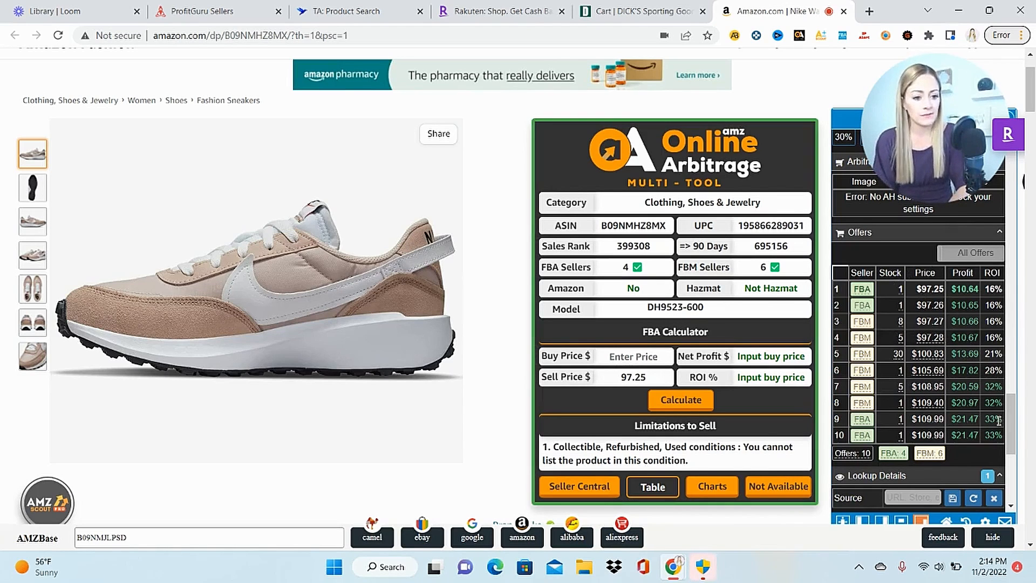
{"action": "left_click_drag", "start_coordinate": [1008, 438], "coordinate": [1034, 181]}
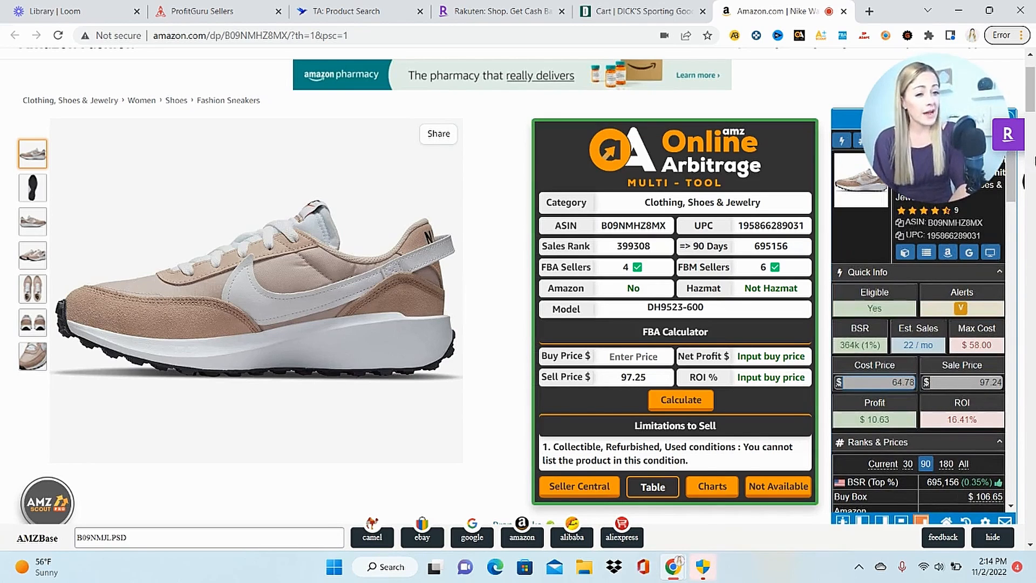
{"action": "scroll", "coordinate": [1013, 195], "scroll_direction": "down", "scroll_amount": 4}
{"action": "mouse_move", "coordinate": [997, 406]}
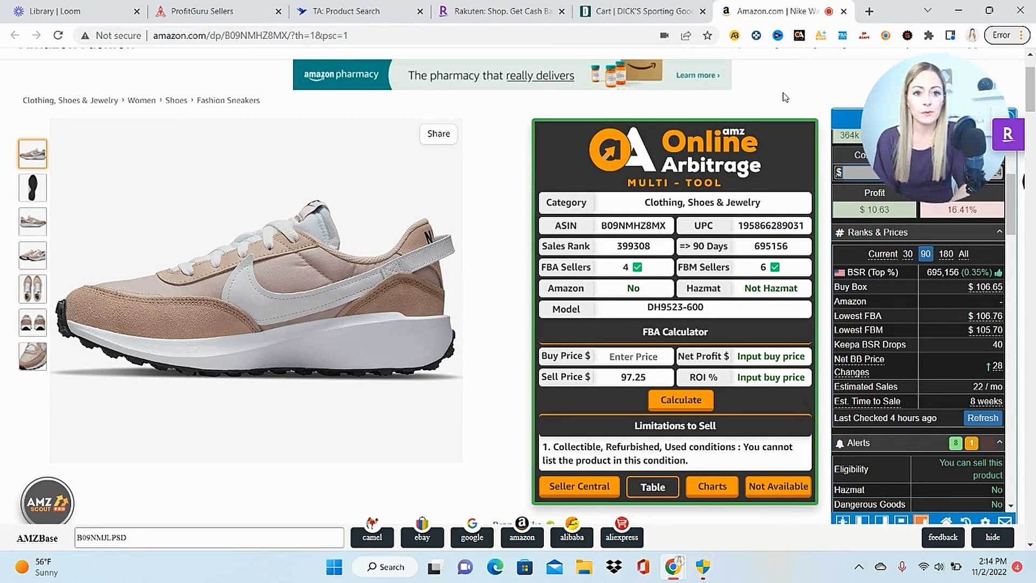
{"action": "key", "text": "ctrl+w"}
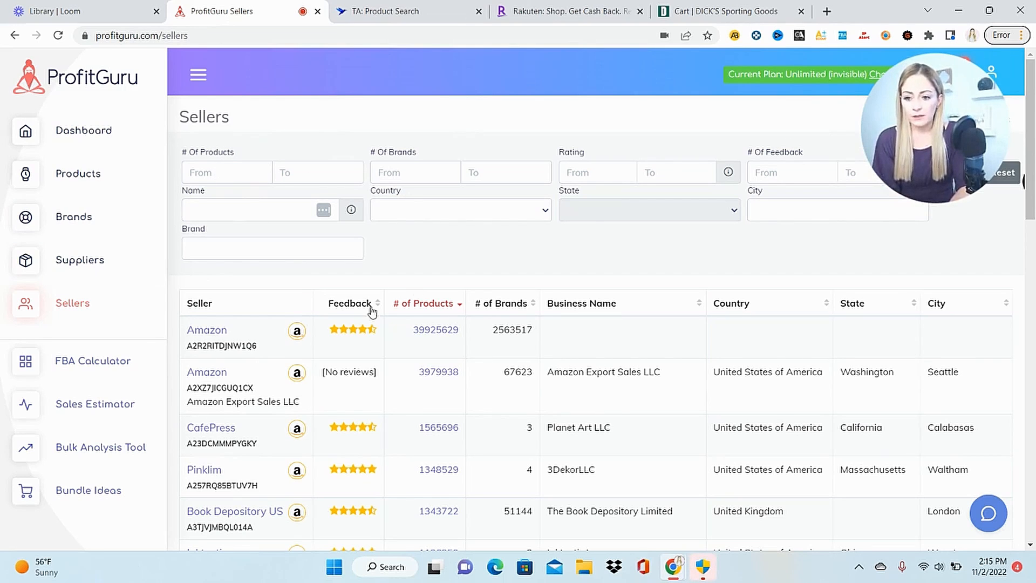
- In ProfitGuru's seller search, set the minimum products to 75, minimum brands to 15 and country to United States of America
{"action": "left_click", "coordinate": [233, 179]}
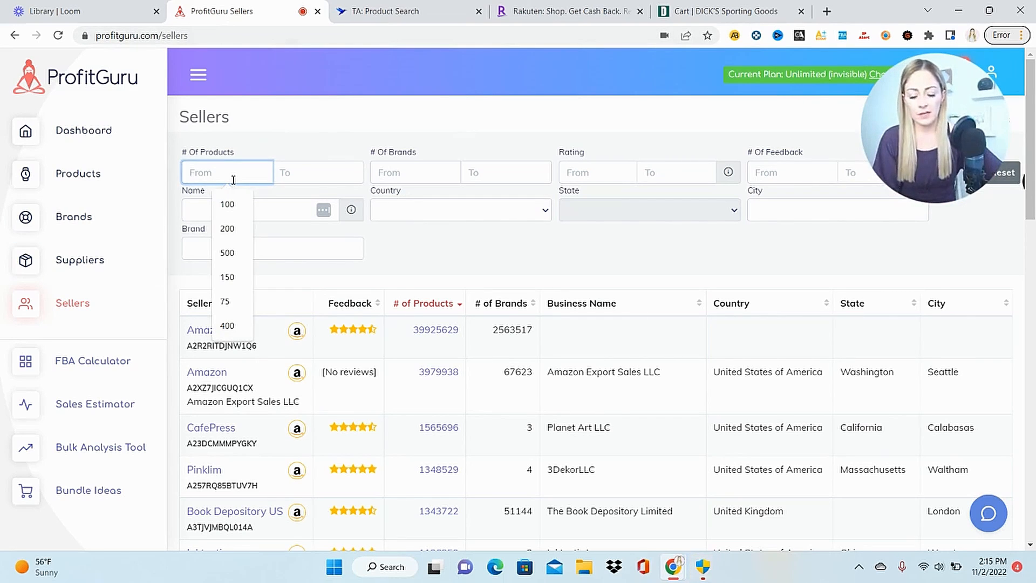
{"action": "type", "text": "75"}
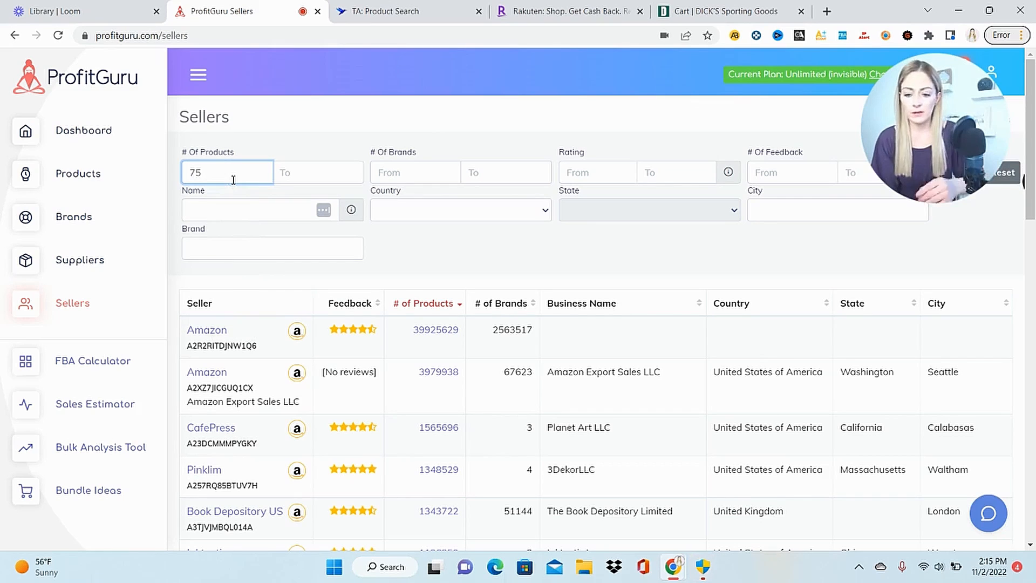
{"action": "left_click", "coordinate": [412, 174]}
{"action": "type", "text": "15"}
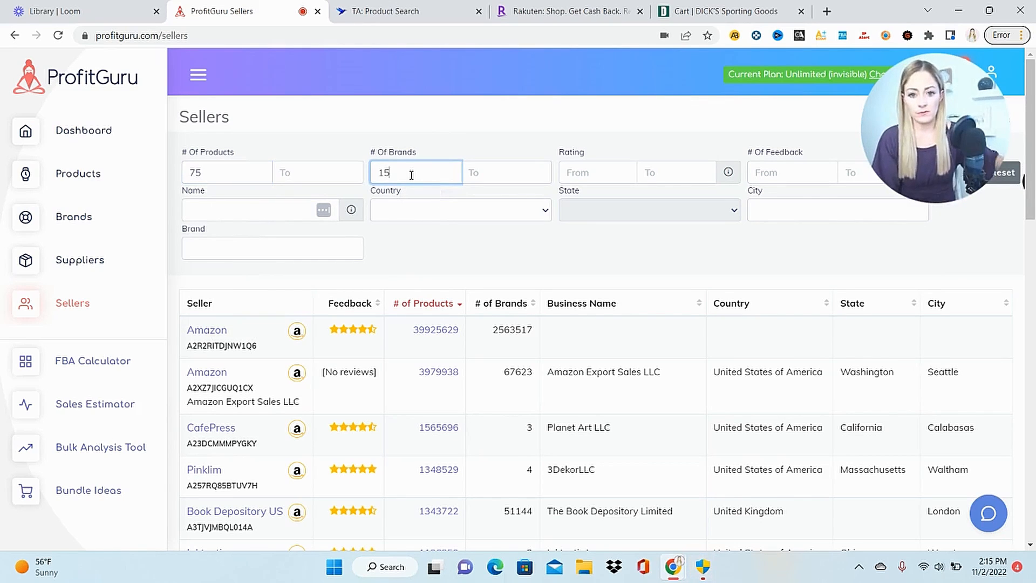
{"action": "left_click", "coordinate": [513, 210]}
{"action": "left_click", "coordinate": [491, 240]}
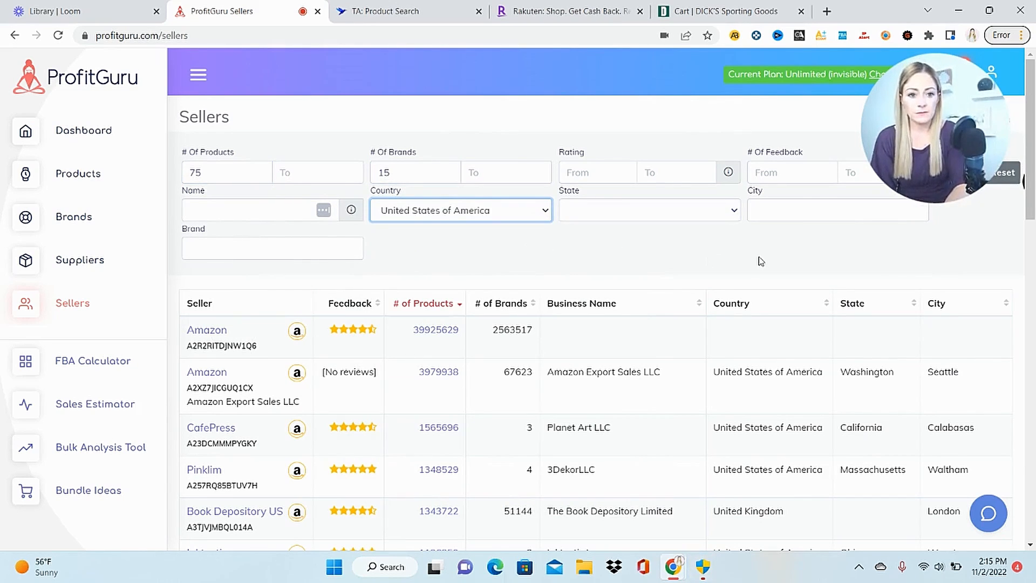
- Set the upper rating limit to 500, run the seller search and sort the results by number of brands in ascending order
{"action": "left_click", "coordinate": [674, 175]}
{"action": "type", "text": "500"}
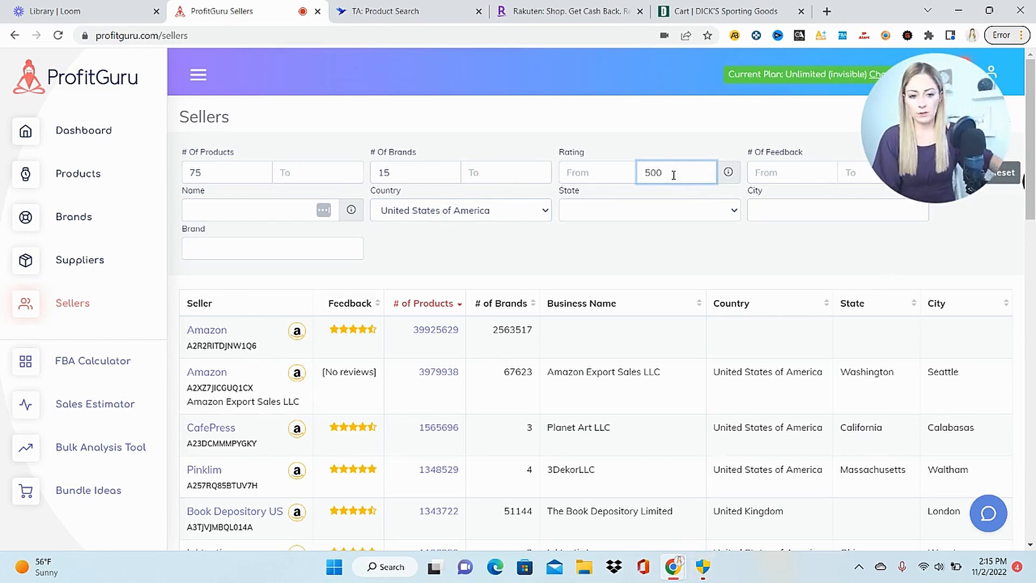
{"action": "scroll", "coordinate": [1034, 204], "scroll_direction": "down", "scroll_amount": 2}
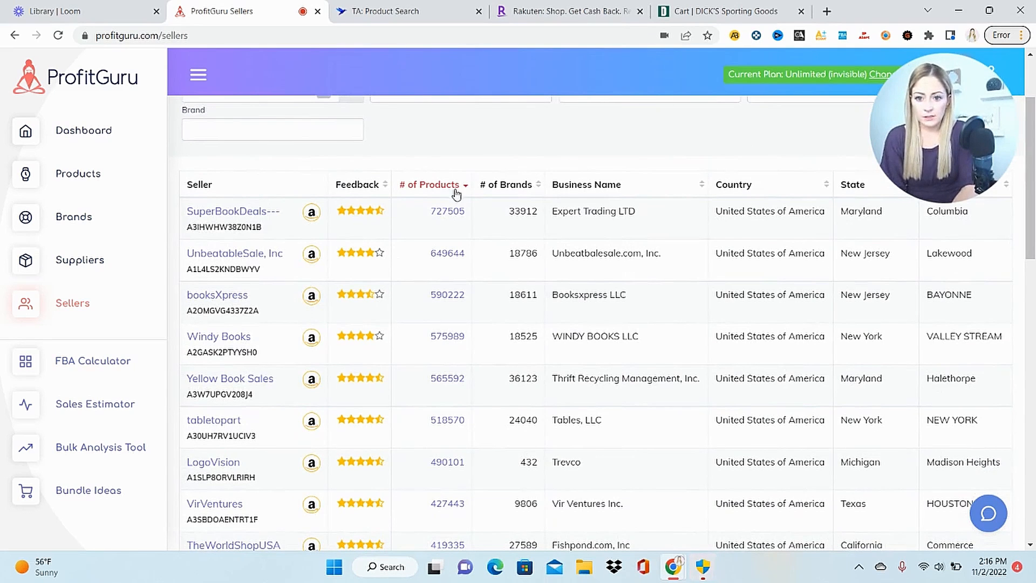
{"action": "left_click", "coordinate": [531, 193]}
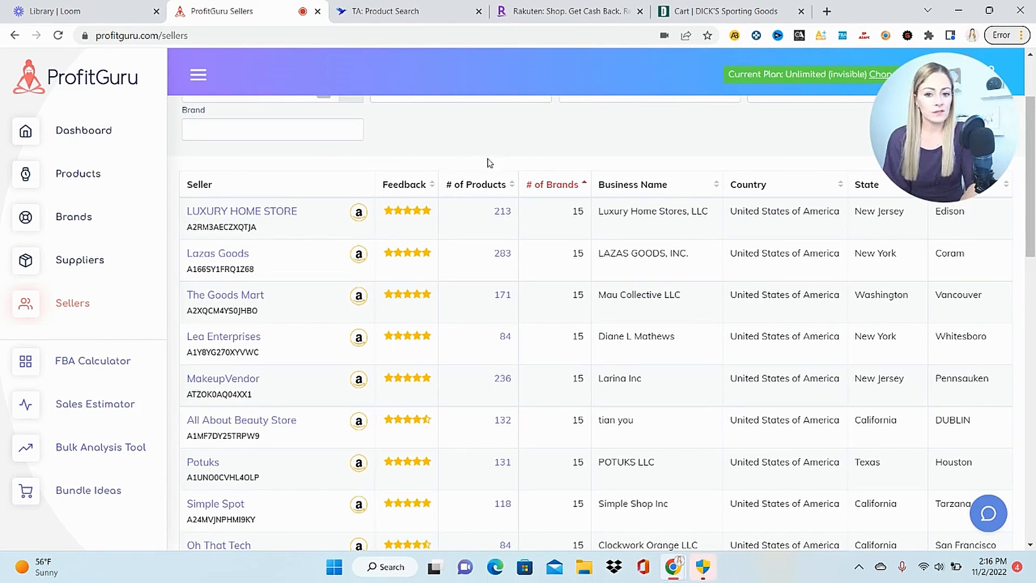
- Open the product list of the seller LUXURY HOME STORE and browse its products
{"action": "left_click", "coordinate": [508, 210]}
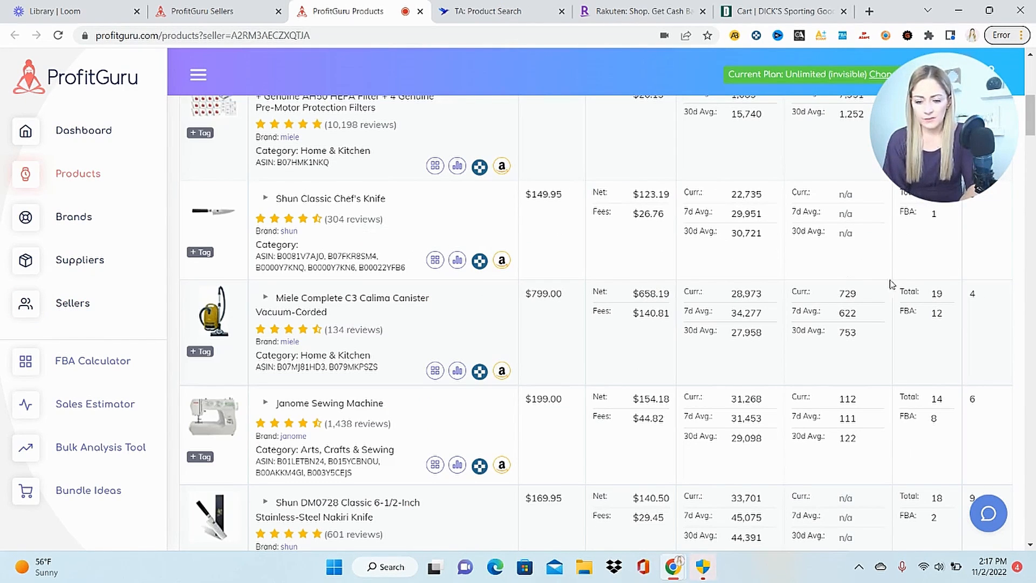
{"action": "left_click_drag", "start_coordinate": [1031, 117], "coordinate": [1031, 147]}
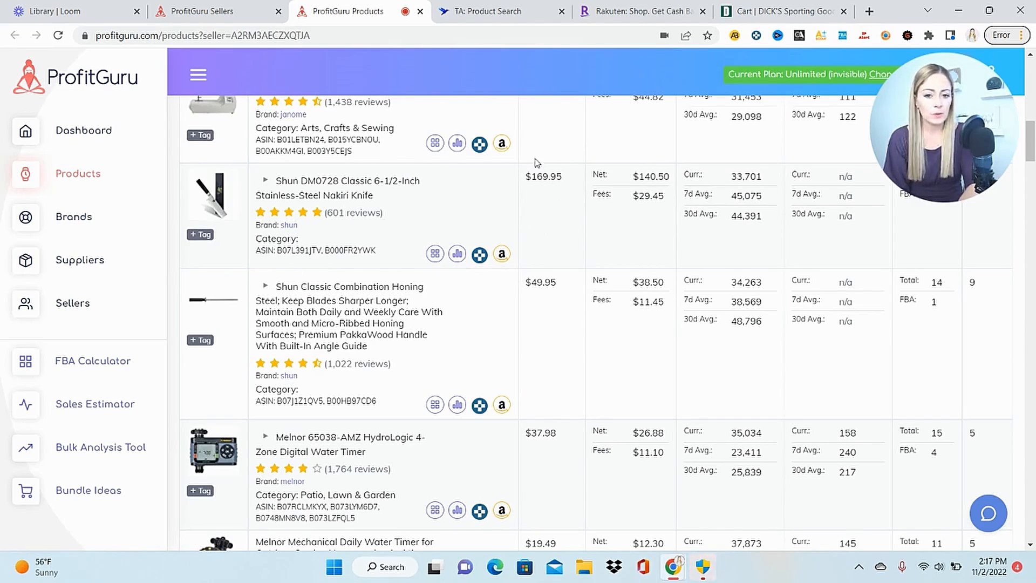
{"action": "scroll", "coordinate": [766, 160], "scroll_direction": "down", "scroll_amount": 1}
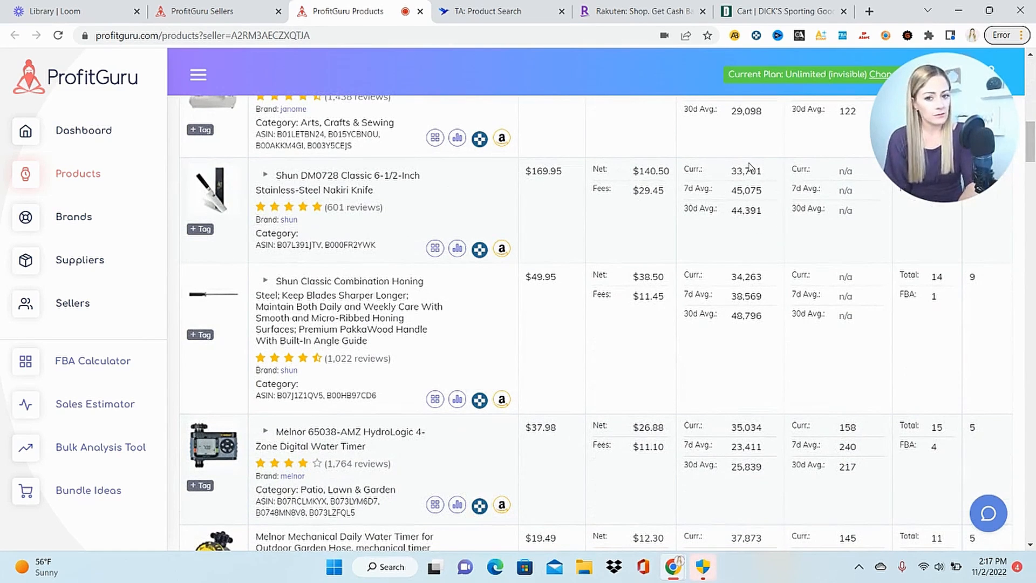
- Open the Amazon page of the Shun DM0728 Classic 6-1/2-Inch Nakiri Knife and review its seller and pricing data
{"action": "left_click", "coordinate": [502, 248]}
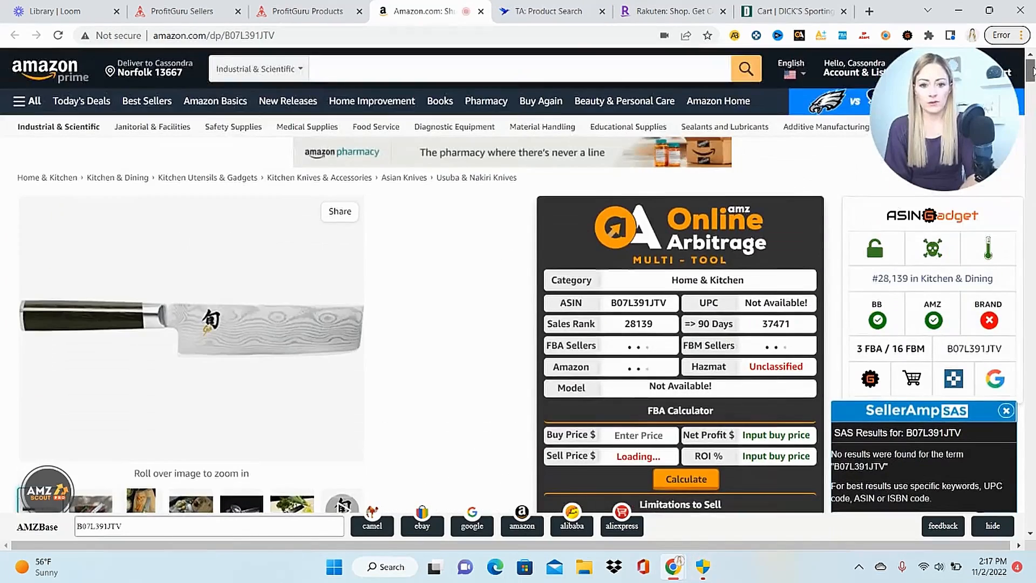
{"action": "left_click_drag", "start_coordinate": [1033, 70], "coordinate": [1034, 75]}
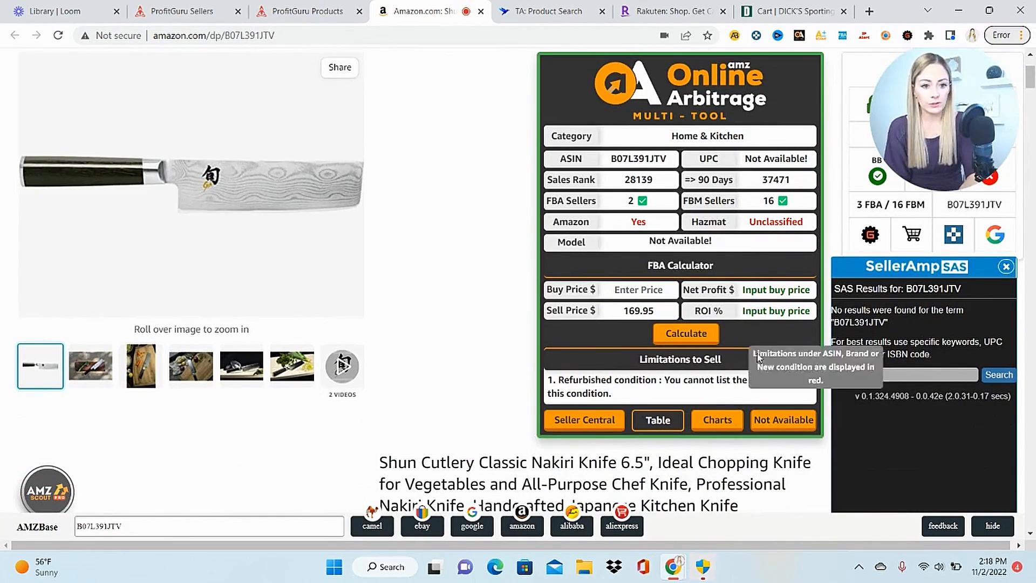
{"action": "left_click", "coordinate": [671, 333]}
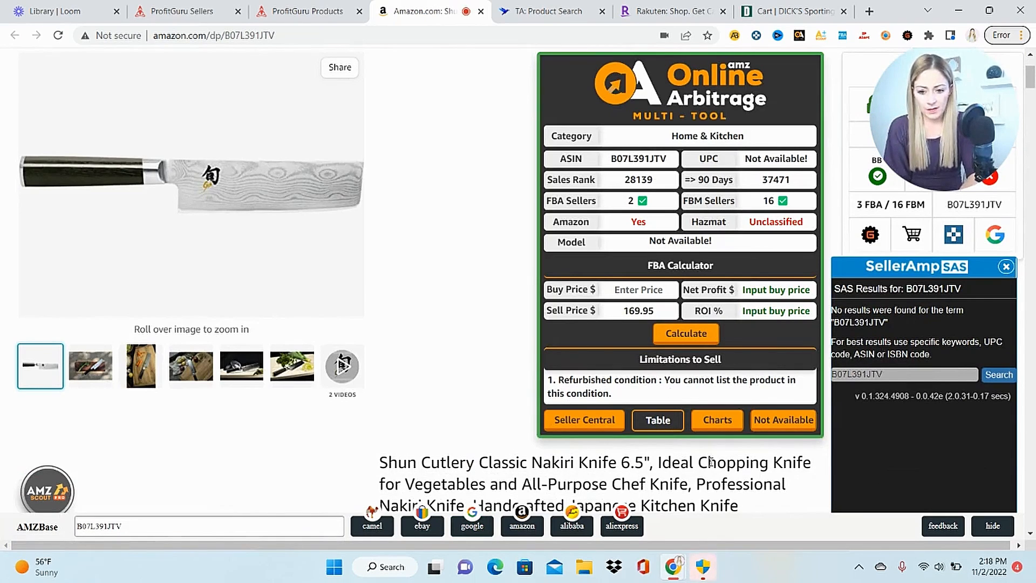
- Search Google Shopping for the Shun Classic Nakiri knife, browse the retailer prices and return to the ProfitGuru seller list
{"action": "left_click", "coordinate": [472, 526]}
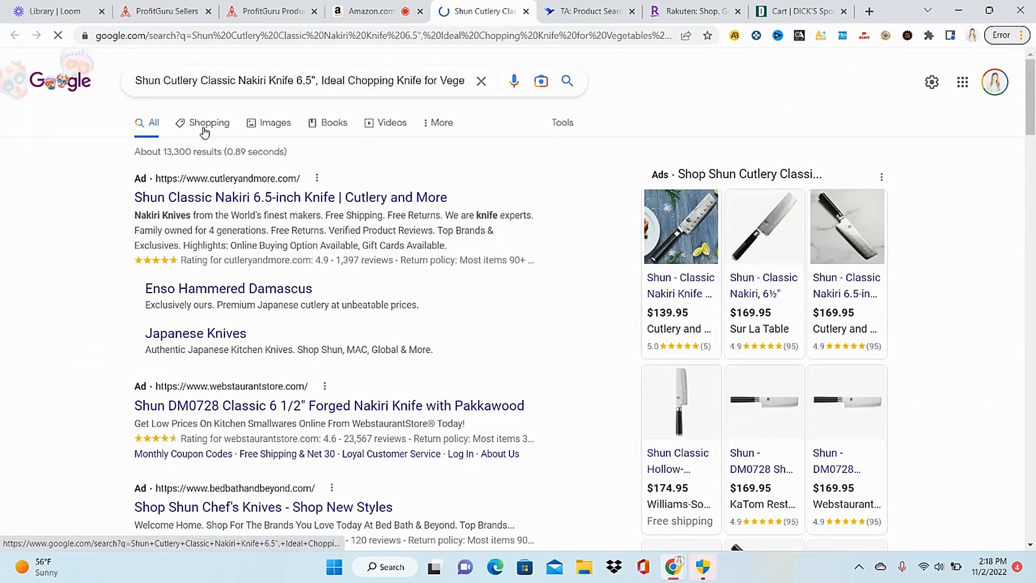
{"action": "left_click", "coordinate": [204, 131]}
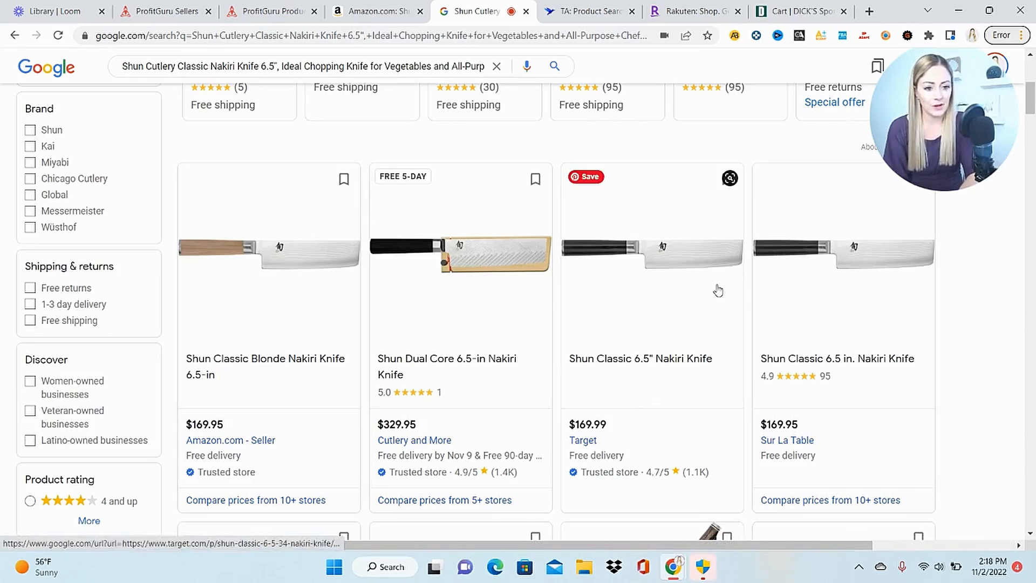
{"action": "left_click", "coordinate": [413, 12]}
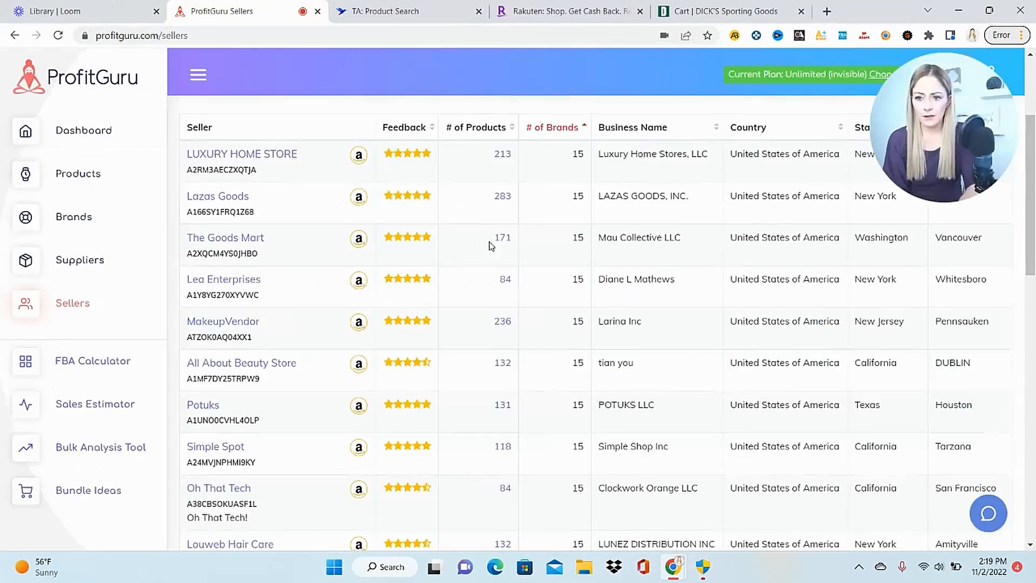
- Open the product list of the seller Lazas Goods, browse it and close it
{"action": "left_click", "coordinate": [503, 196]}
{"action": "scroll", "coordinate": [1032, 134], "scroll_direction": "down", "scroll_amount": 4}
{"action": "left_click_drag", "start_coordinate": [1034, 134], "coordinate": [1034, 356]}
{"action": "key", "text": "ctrl+w"}
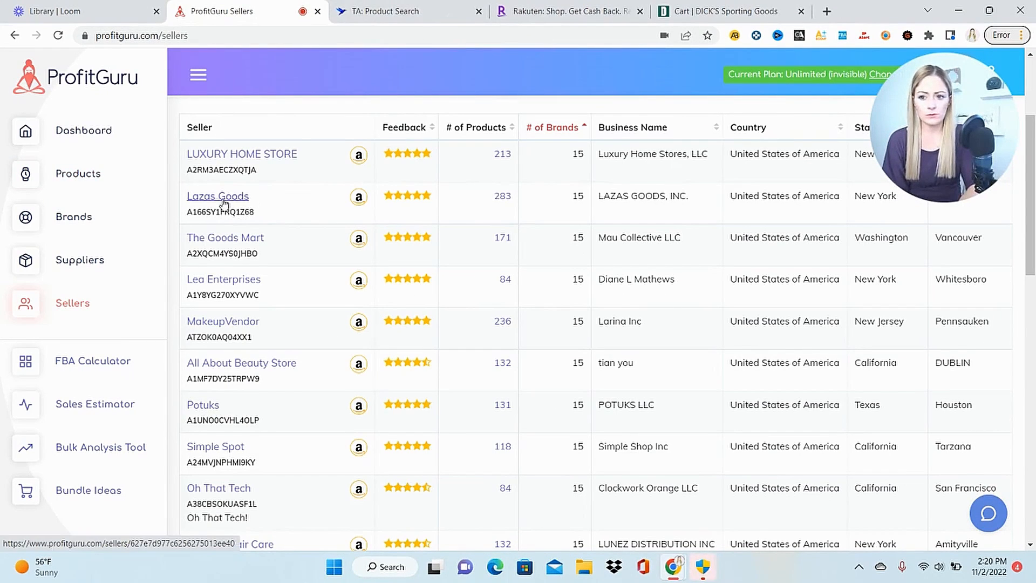
- Open all products of the Lazas Goods storefront on Amazon and export them to a CSV file with ASINGadget
{"action": "left_click", "coordinate": [360, 201]}
{"action": "left_click_drag", "start_coordinate": [1034, 281], "coordinate": [1034, 319]}
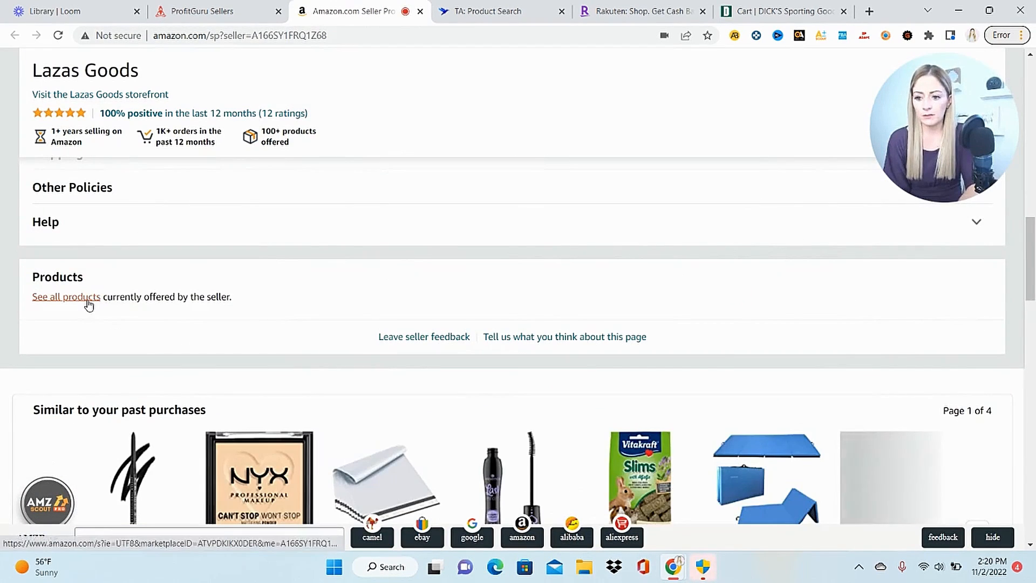
{"action": "left_click", "coordinate": [83, 299]}
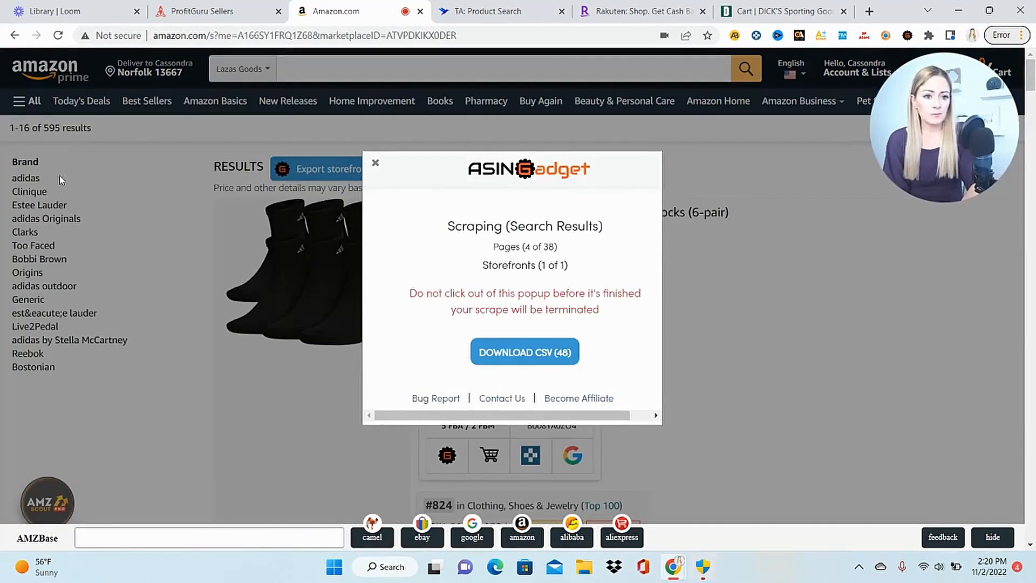
{"action": "left_click", "coordinate": [369, 171]}
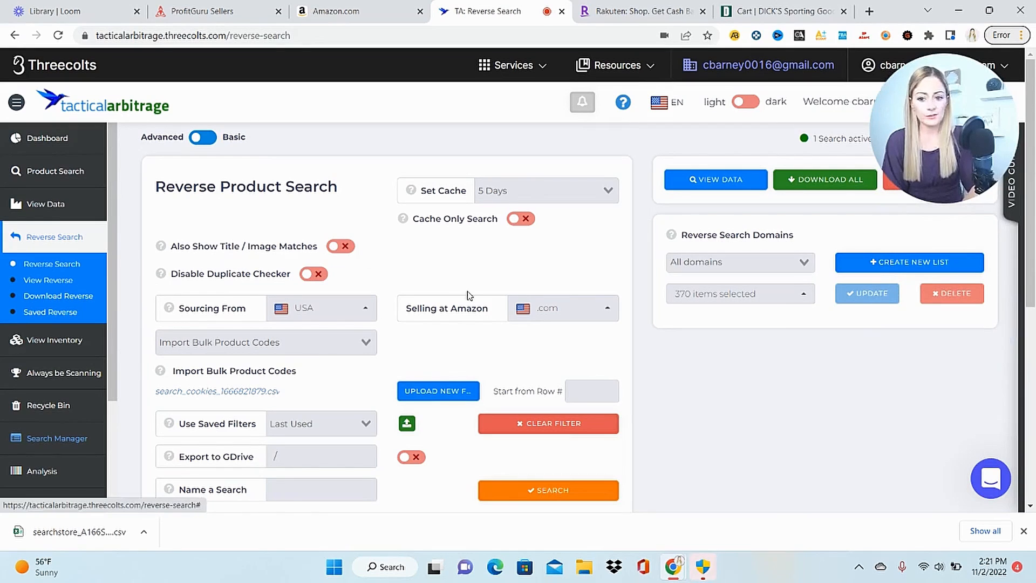
- Upload the exported storefront CSV as bulk product codes for the reverse search, using the asin column as Product ASIN
{"action": "left_click", "coordinate": [464, 393]}
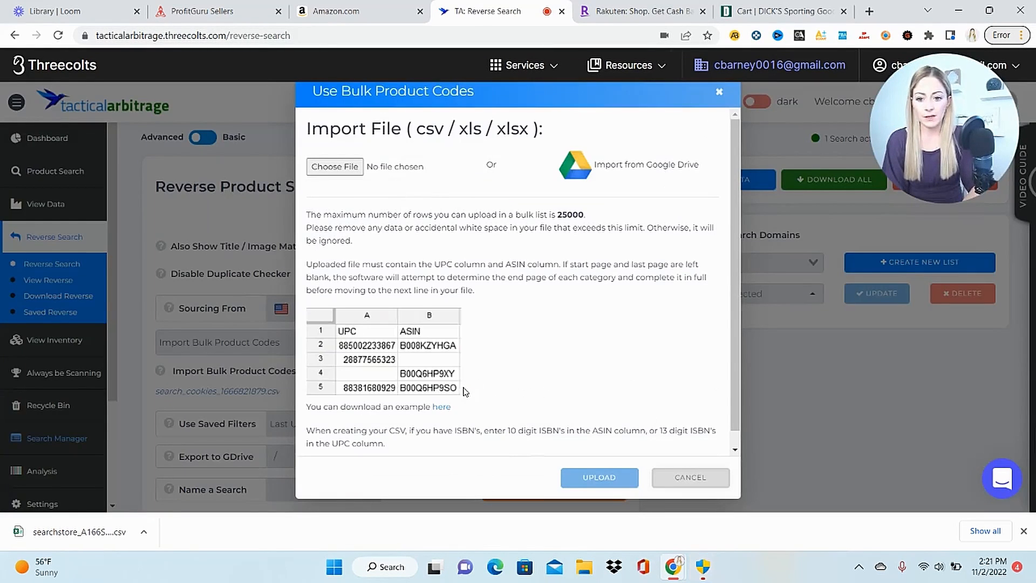
{"action": "left_click", "coordinate": [330, 167]}
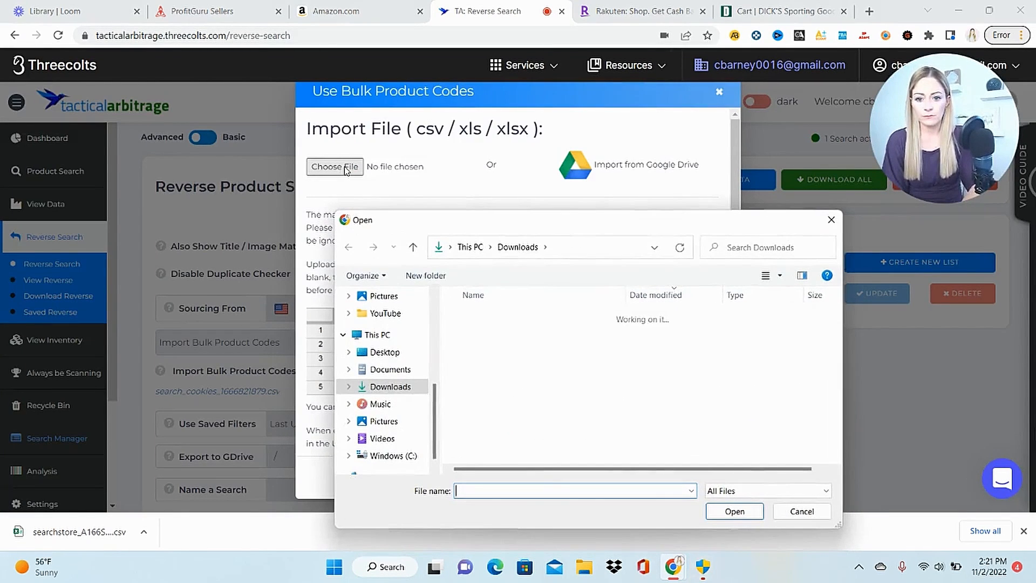
{"action": "double_click", "coordinate": [513, 334]}
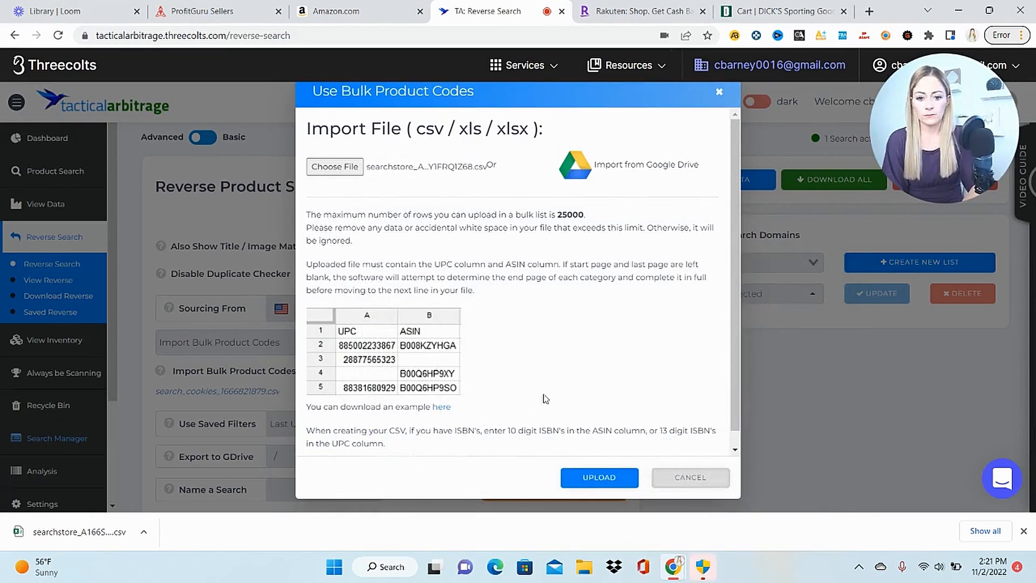
{"action": "left_click", "coordinate": [587, 483]}
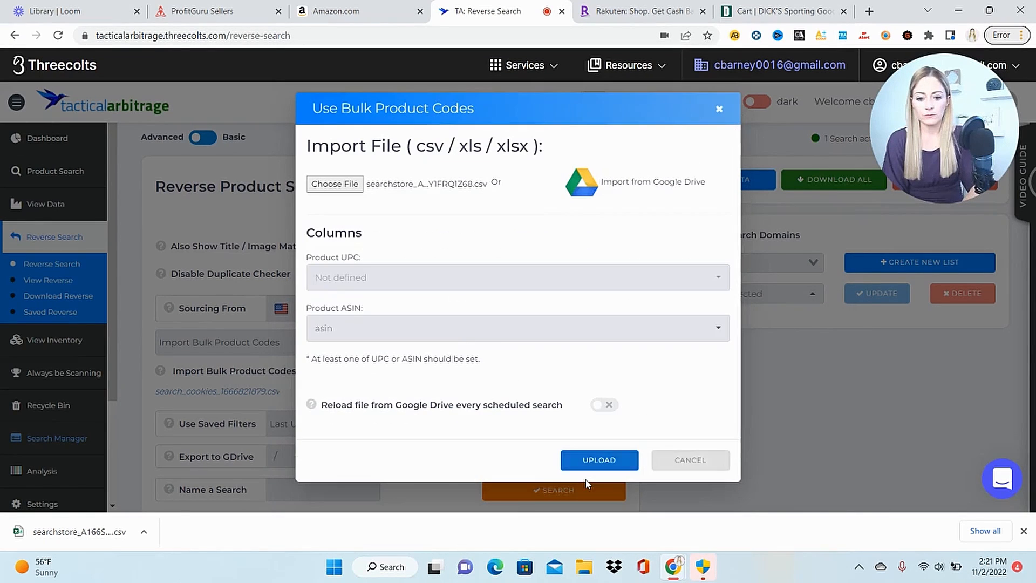
{"action": "left_click", "coordinate": [599, 462]}
- Check the Profit & ROI filters of the reverse search and start the search for the uploaded storefront list
{"action": "scroll", "coordinate": [599, 464], "scroll_direction": "down", "scroll_amount": 7}
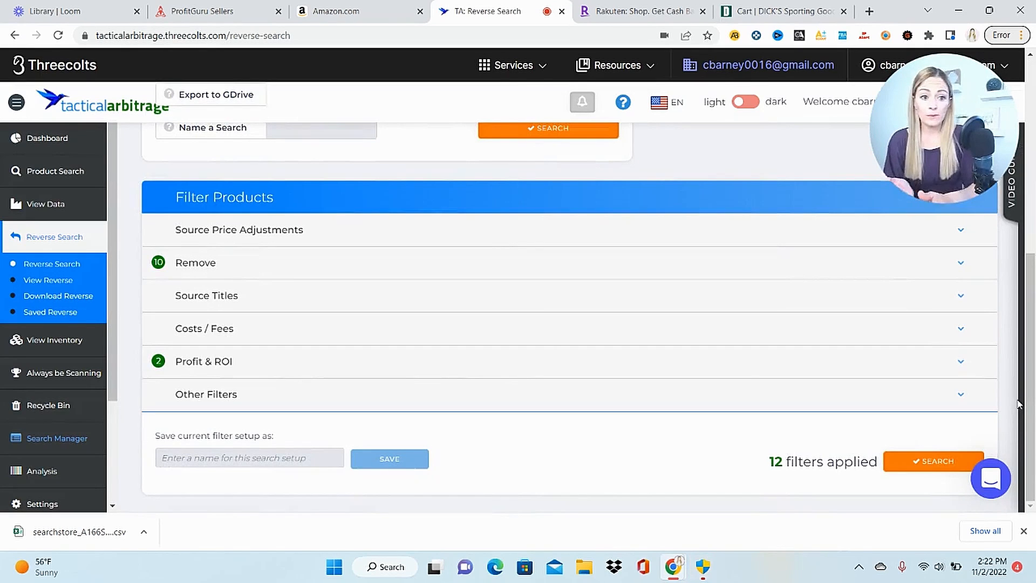
{"action": "left_click", "coordinate": [747, 369]}
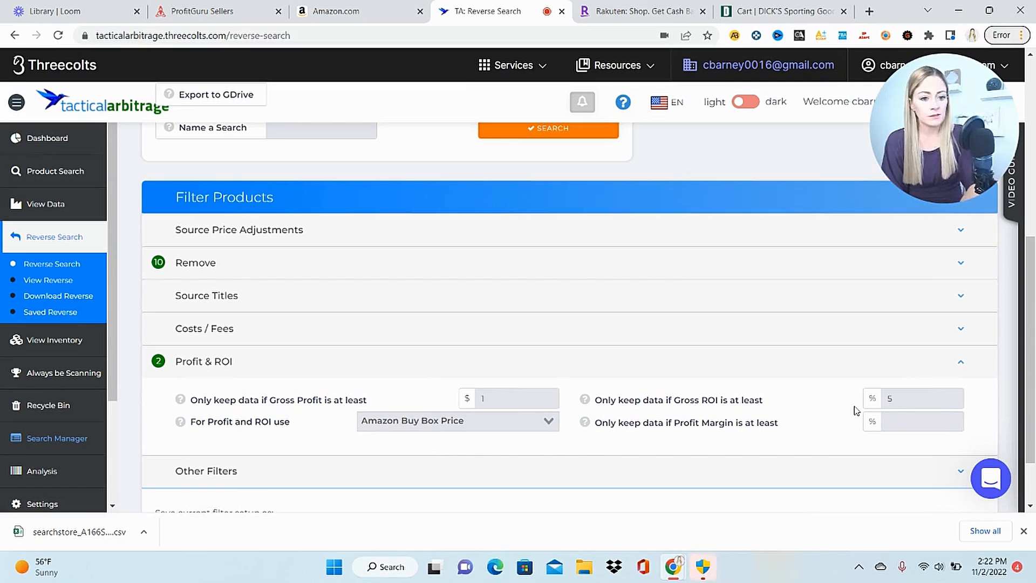
{"action": "scroll", "coordinate": [556, 444], "scroll_direction": "up", "scroll_amount": 5}
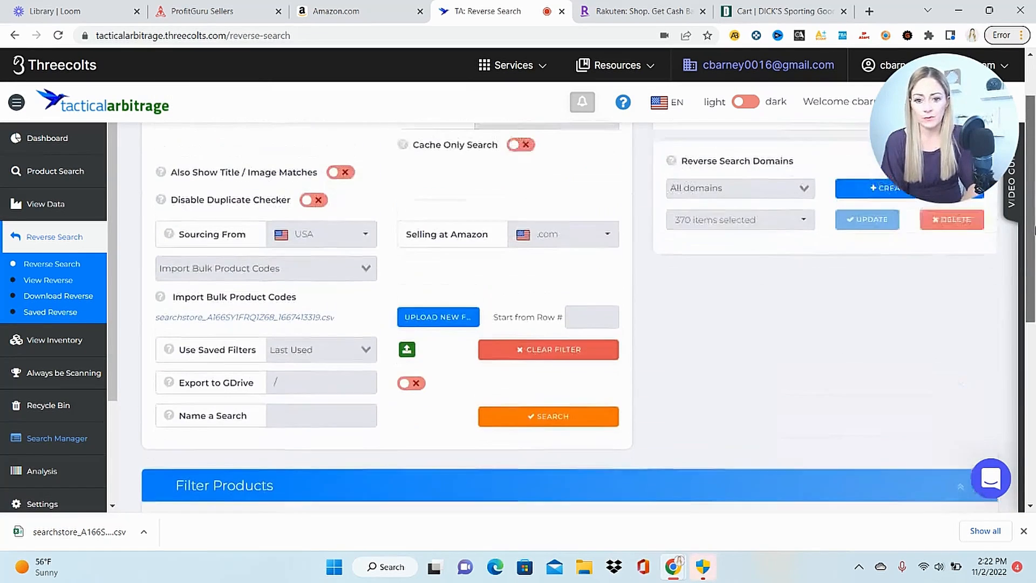
{"action": "left_click", "coordinate": [579, 435]}
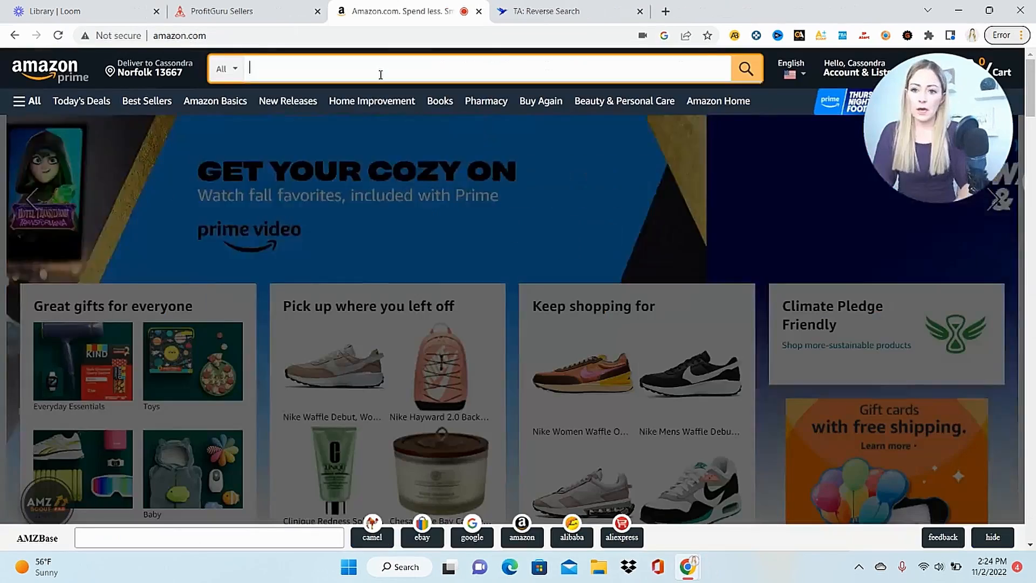
- Search Amazon for "hotwheels" and export the search result ASINs to a CSV file with ASINGadget
{"action": "left_click", "coordinate": [380, 68]}
{"action": "type", "text": "hotwheels"}
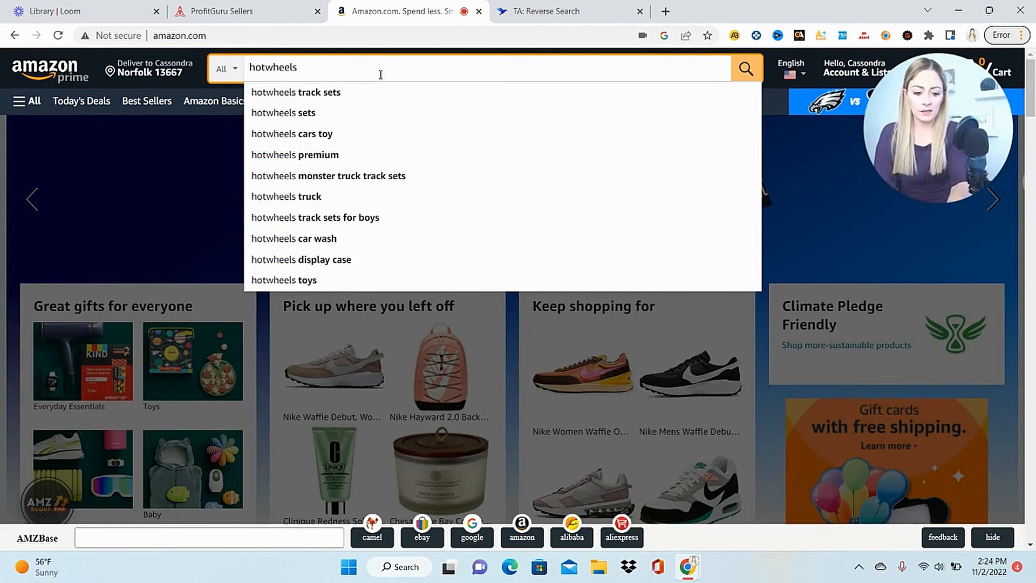
{"action": "key", "text": "Return"}
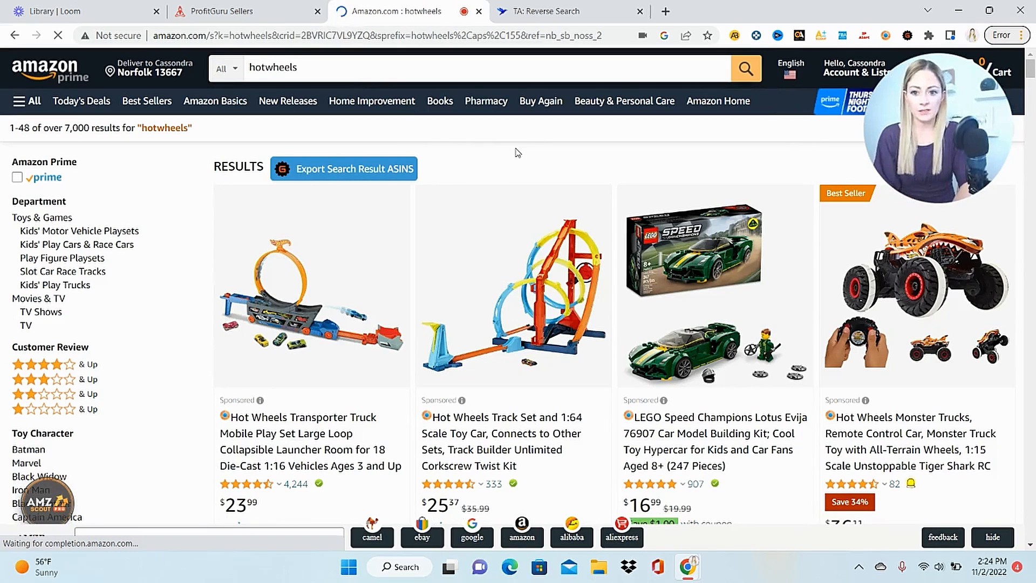
{"action": "left_click", "coordinate": [378, 174]}
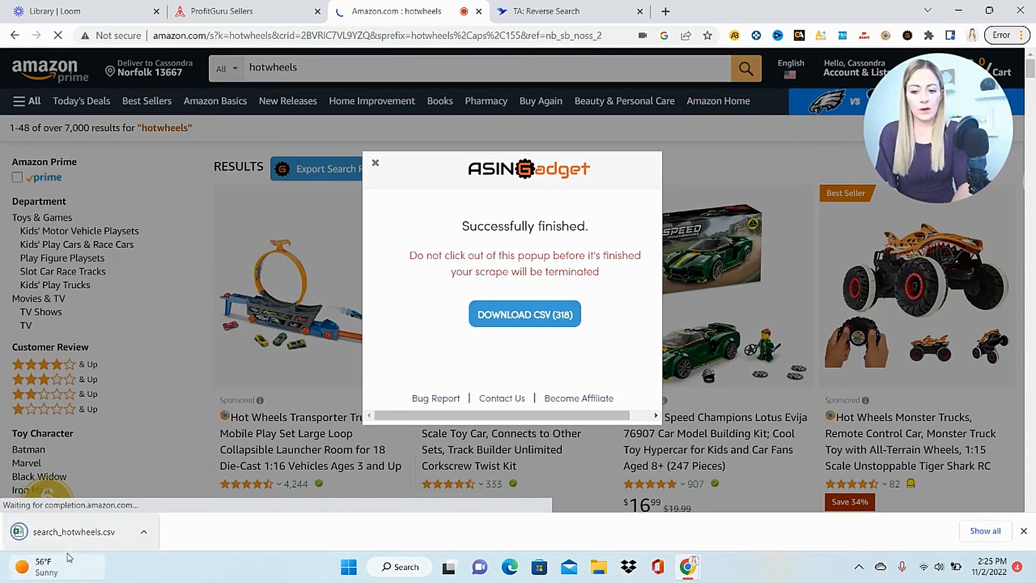
- Upload search_hotwheels.csv as bulk product codes in Tactical Arbitrage and start the reverse search
{"action": "left_click", "coordinate": [557, 16]}
{"action": "left_click", "coordinate": [439, 392]}
{"action": "left_click", "coordinate": [335, 166]}
{"action": "left_click", "coordinate": [510, 334]}
{"action": "double_click", "coordinate": [510, 334]}
{"action": "left_click", "coordinate": [594, 479]}
{"action": "left_click", "coordinate": [574, 489]}
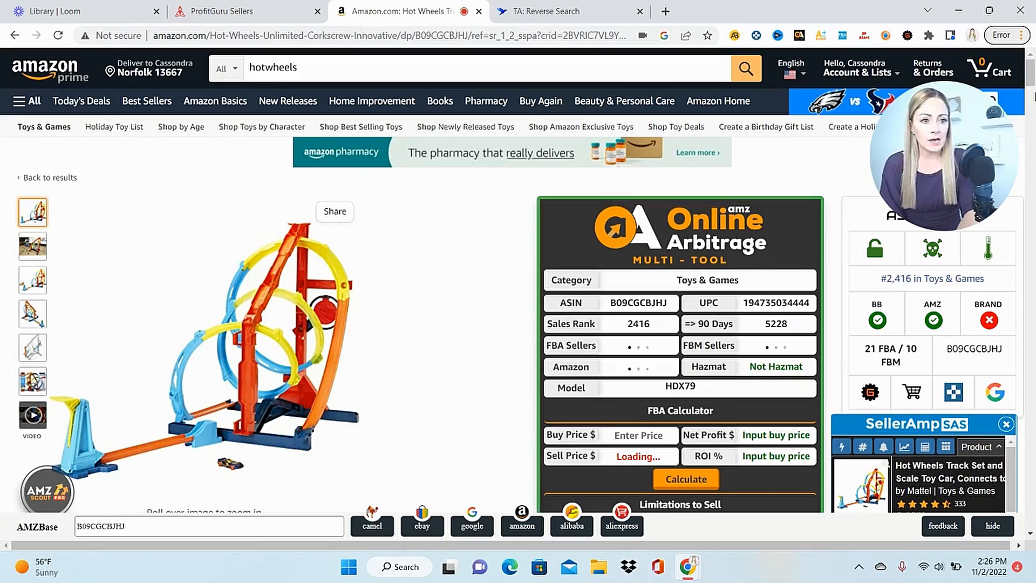
- Review the Hot Wheels corkscrew track set's Keepa price history and sort its seller offers by when they were first seen
{"action": "scroll", "coordinate": [926, 126], "scroll_direction": "down", "scroll_amount": 3}
{"action": "left_click_drag", "start_coordinate": [1032, 111], "coordinate": [1033, 163]}
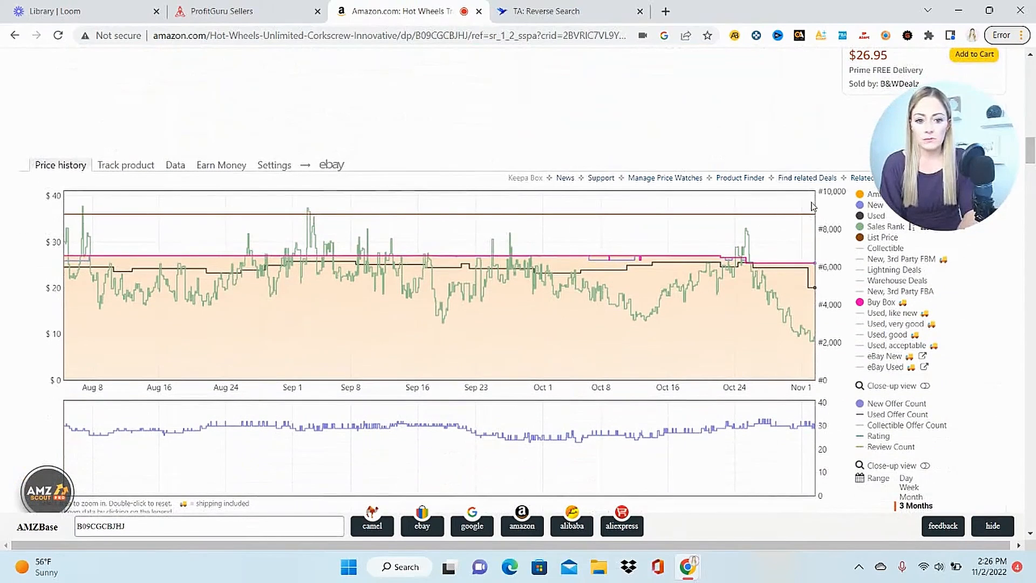
{"action": "left_click", "coordinate": [177, 165]}
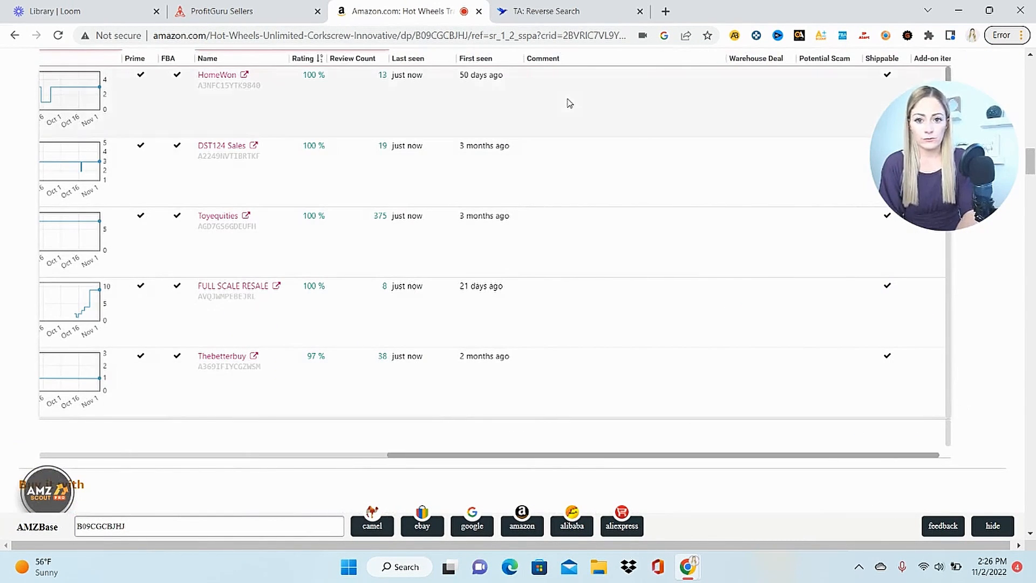
{"action": "left_click", "coordinate": [482, 58]}
{"action": "left_click", "coordinate": [481, 59]}
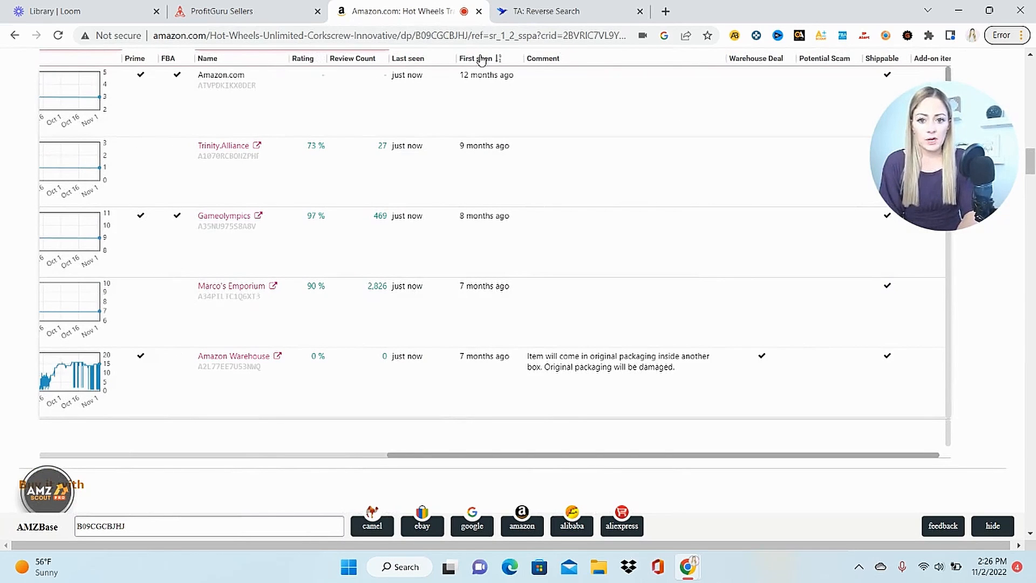
{"action": "left_click", "coordinate": [481, 59]}
{"action": "left_click", "coordinate": [482, 58]}
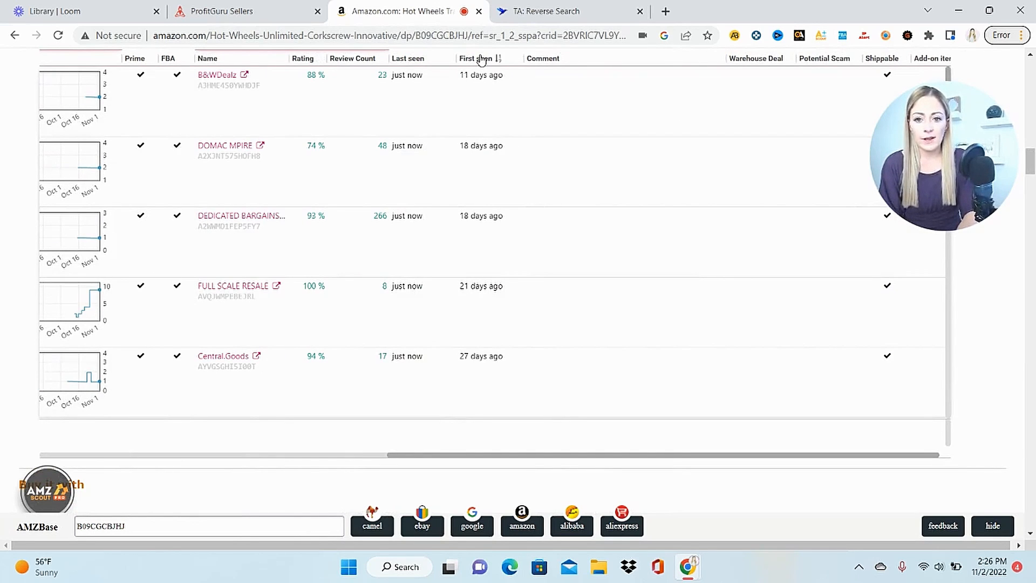
{"action": "left_click", "coordinate": [481, 58]}
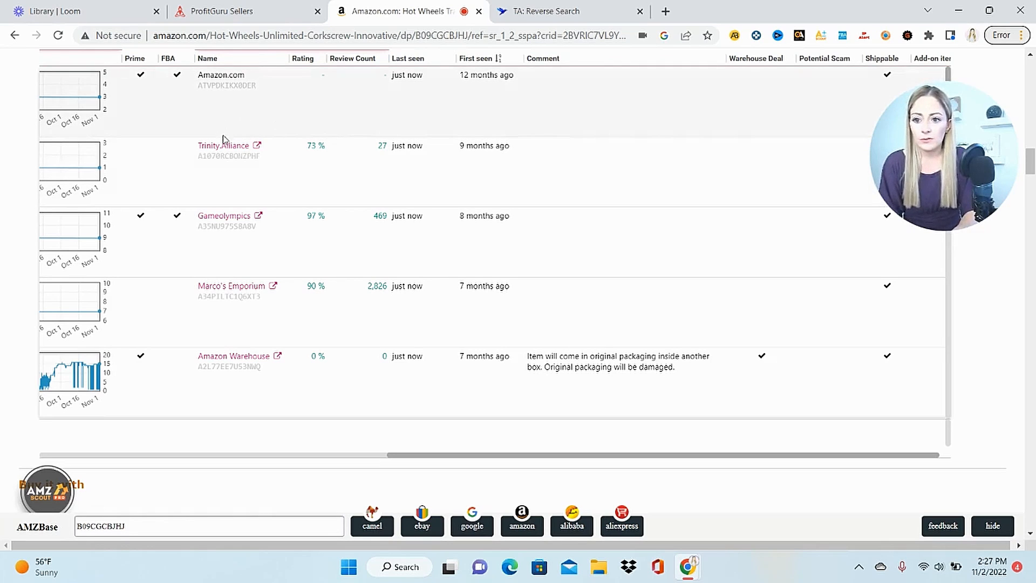
- Open the Trinity.Alliance storefront and inspect its Hot Wheels 9-Car Gift Pack down to the SellerAmp offers list
{"action": "left_click", "coordinate": [258, 147]}
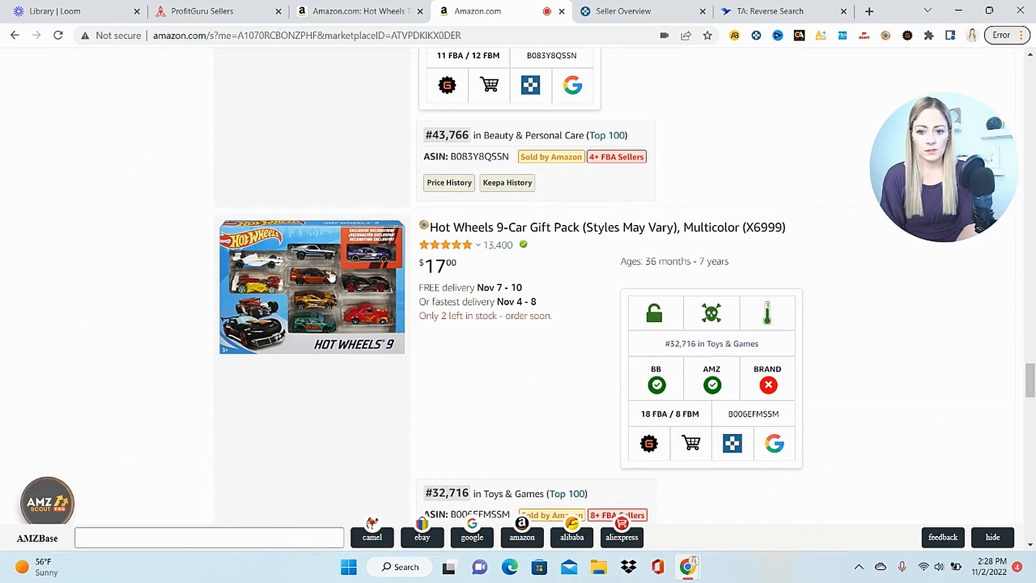
{"action": "left_click", "coordinate": [300, 286]}
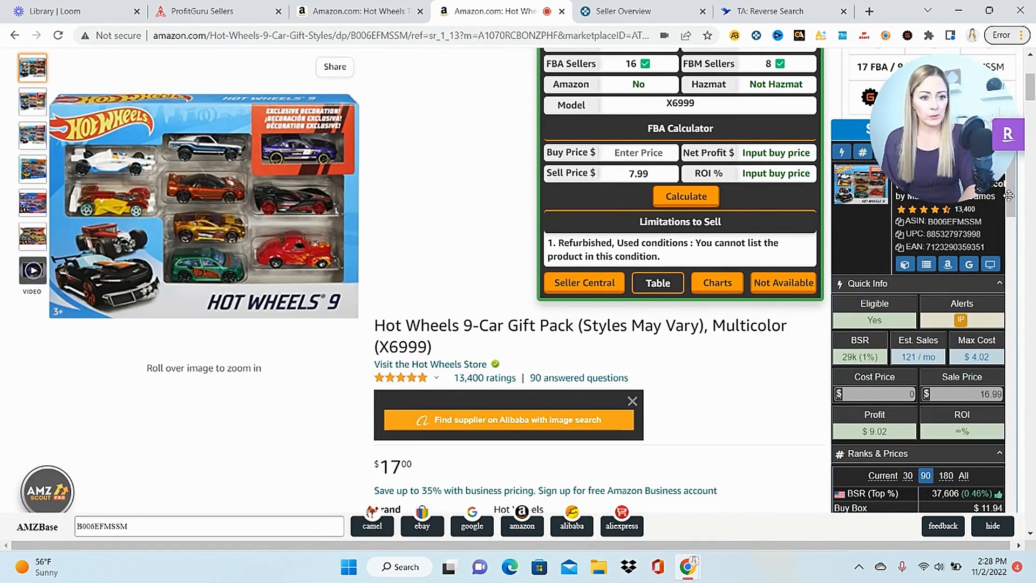
{"action": "left_click_drag", "start_coordinate": [1013, 210], "coordinate": [1033, 464]}
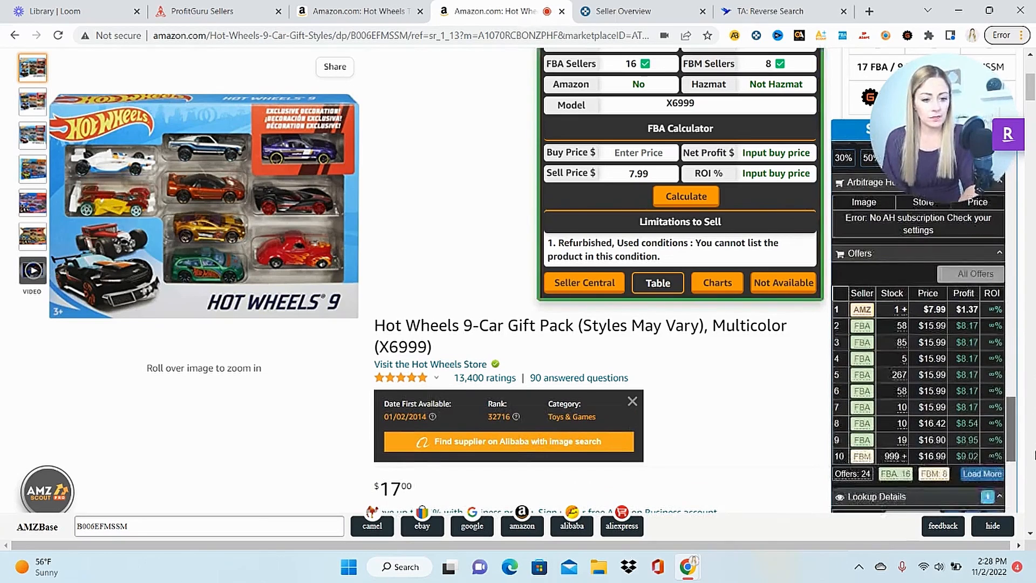
- Open the Silver_Sales_LLC storefront in SellerAmp and browse its Hello Mello and Fitkicks products
{"action": "mouse_move", "coordinate": [867, 376]}
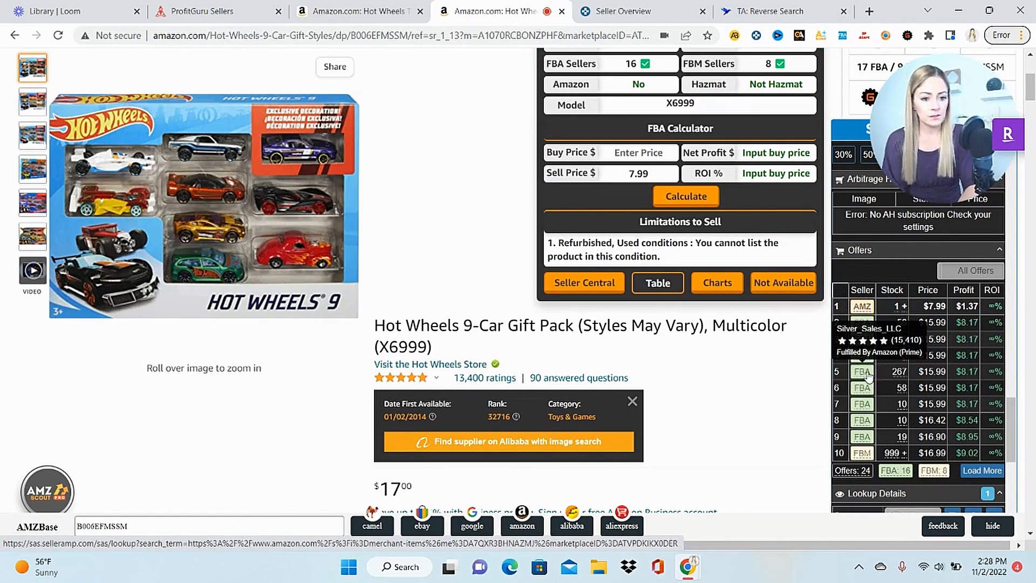
{"action": "left_click", "coordinate": [867, 375]}
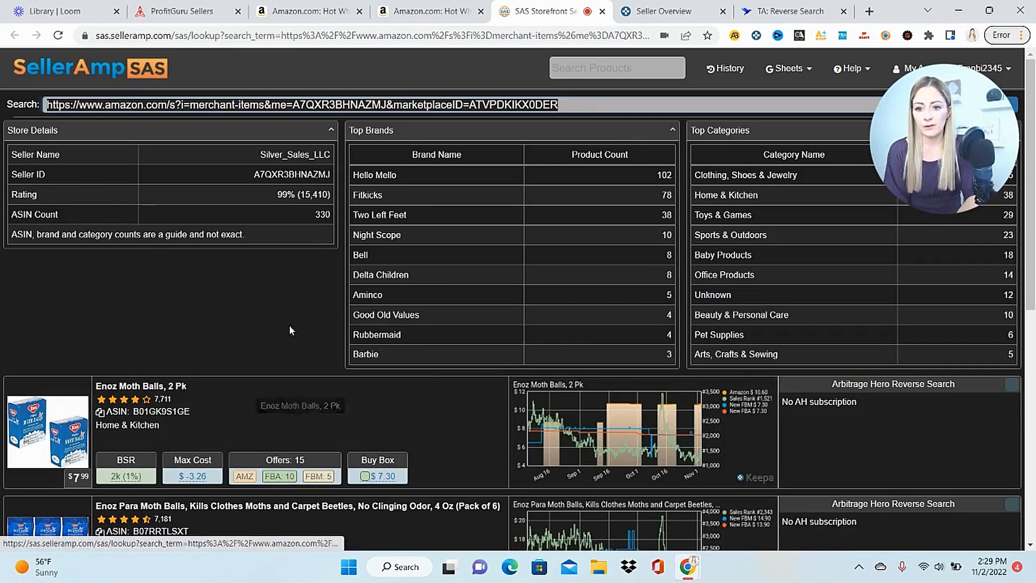
{"action": "left_click", "coordinate": [377, 175]}
{"action": "scroll", "coordinate": [411, 250], "scroll_direction": "up", "scroll_amount": 6}
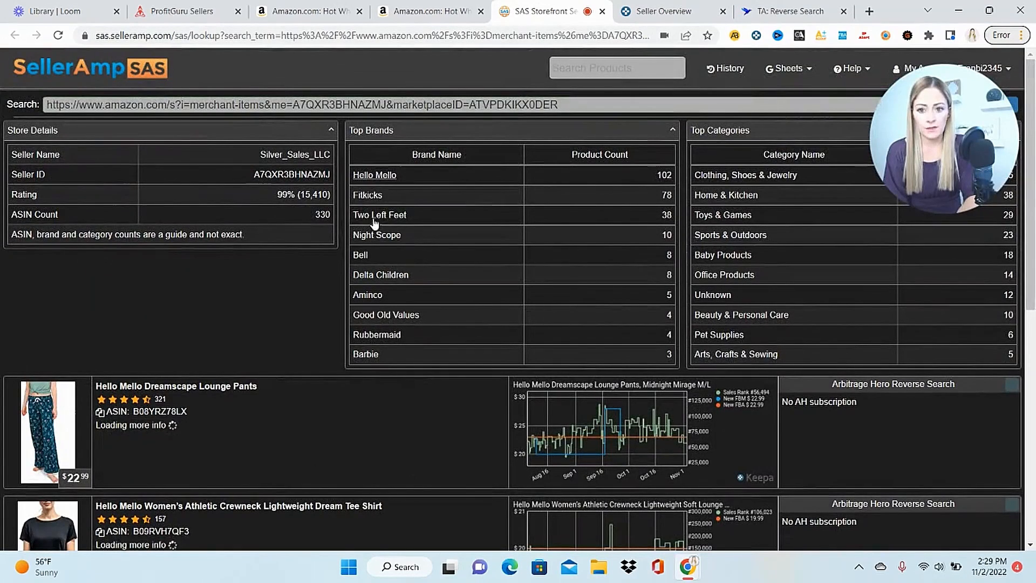
{"action": "left_click", "coordinate": [368, 196]}
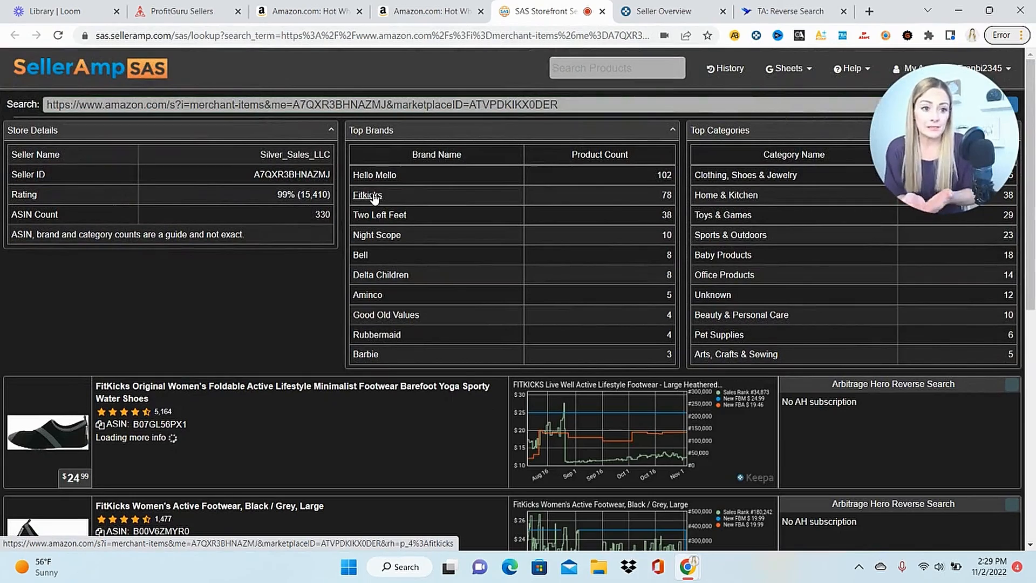
{"action": "scroll", "coordinate": [378, 226], "scroll_direction": "down", "scroll_amount": 8}
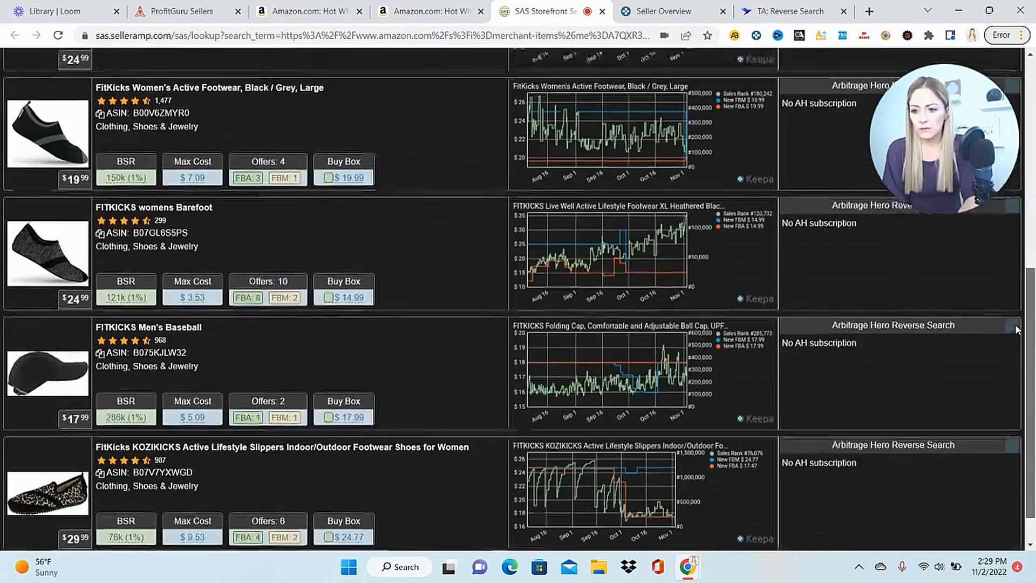
{"action": "scroll", "coordinate": [392, 326], "scroll_direction": "up", "scroll_amount": 8}
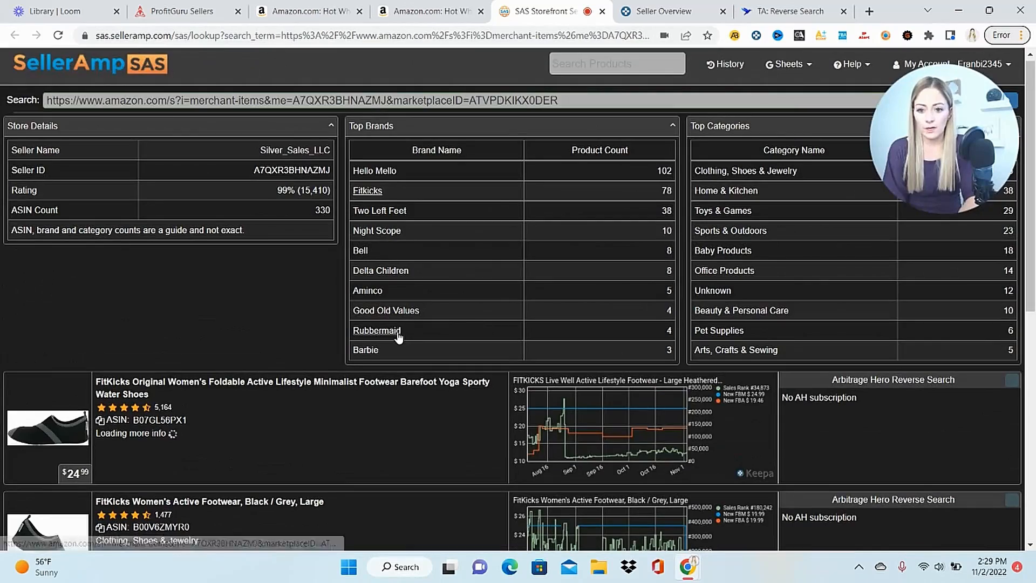
- Filter the Silver_Sales_LLC storefront by Rubbermaid and examine the listed products' ranks, offers and Keepa charts
{"action": "left_click", "coordinate": [376, 330]}
{"action": "scroll", "coordinate": [393, 326], "scroll_direction": "down", "scroll_amount": 5}
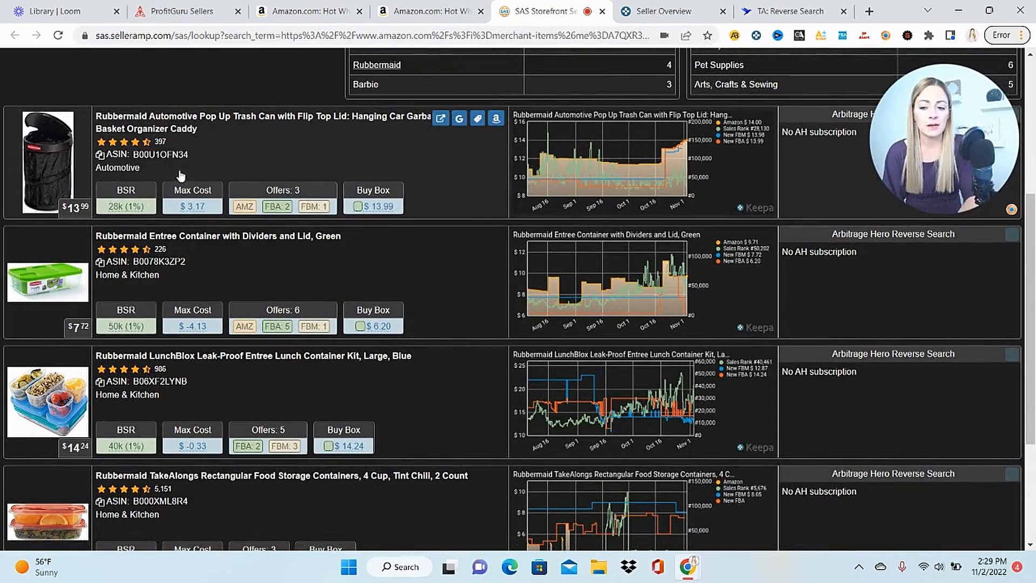
{"action": "mouse_move", "coordinate": [238, 212]}
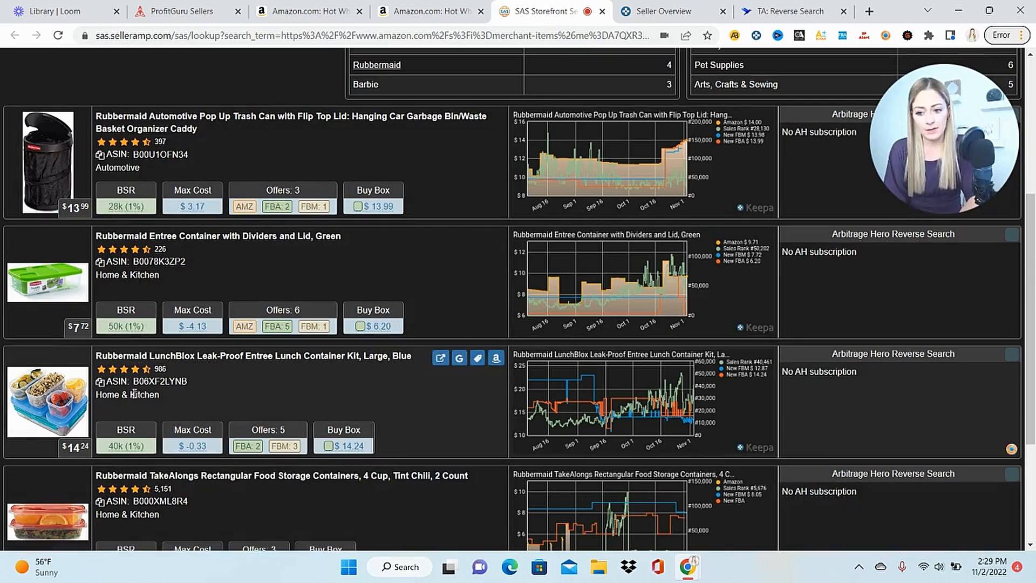
- Find the Night Scope USB rechargeable headlamp in the storefront and compare its retailer prices on Google Shopping
{"action": "left_click_drag", "start_coordinate": [1033, 249], "coordinate": [1035, 43]}
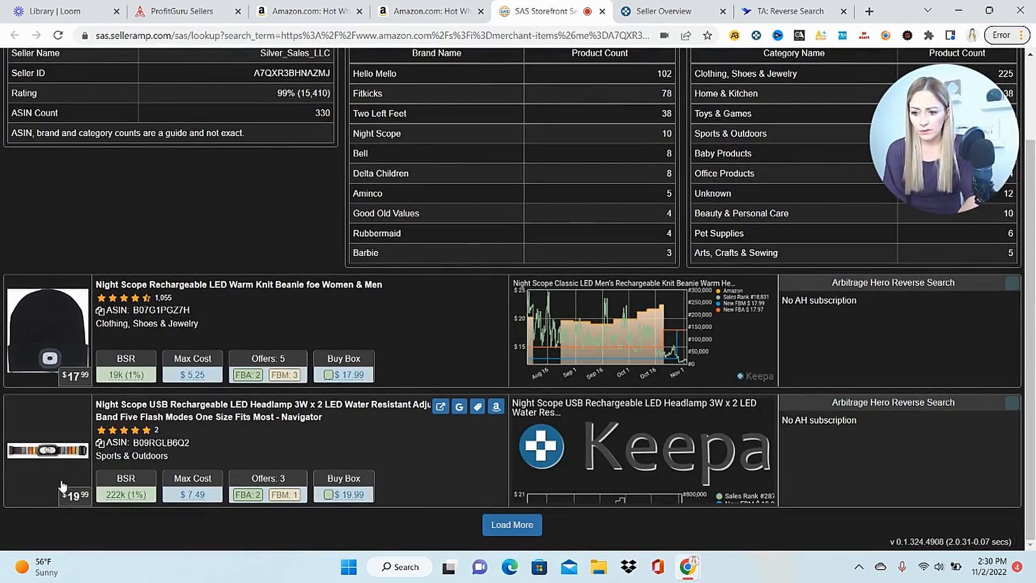
{"action": "left_click", "coordinate": [459, 406]}
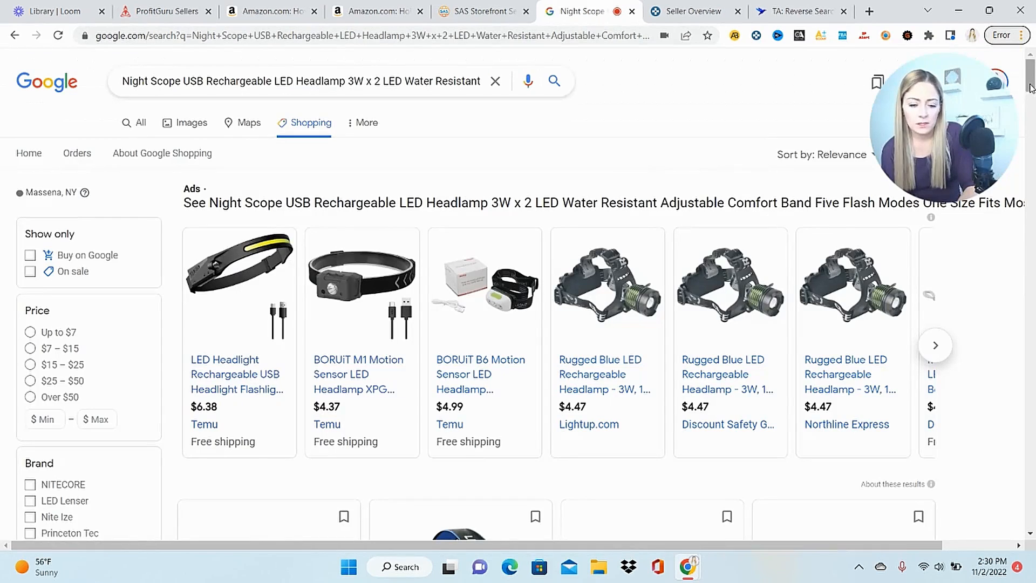
{"action": "scroll", "coordinate": [210, 370], "scroll_direction": "down", "scroll_amount": 8}
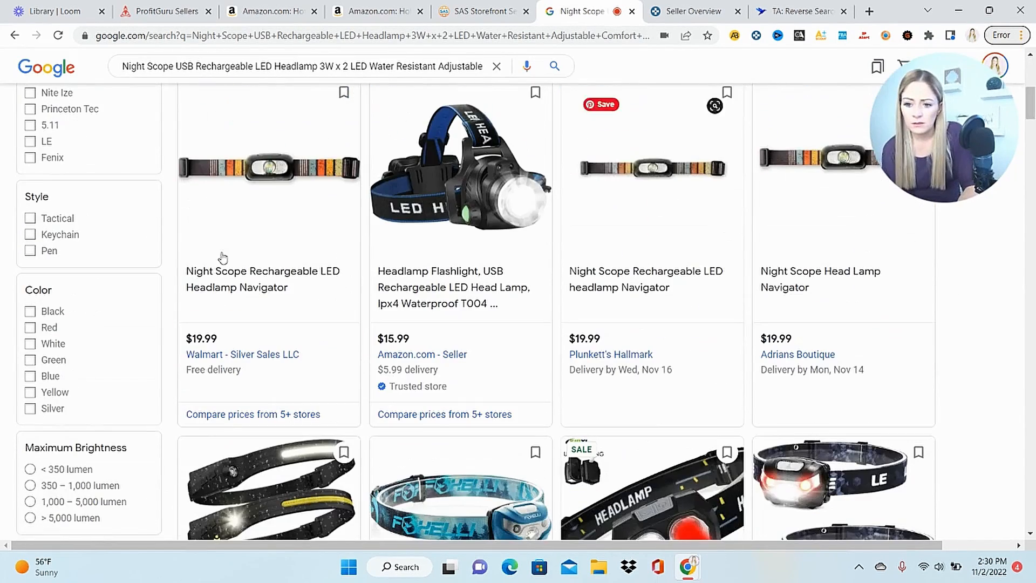
{"action": "key", "text": "ctrl+shift+Tab"}
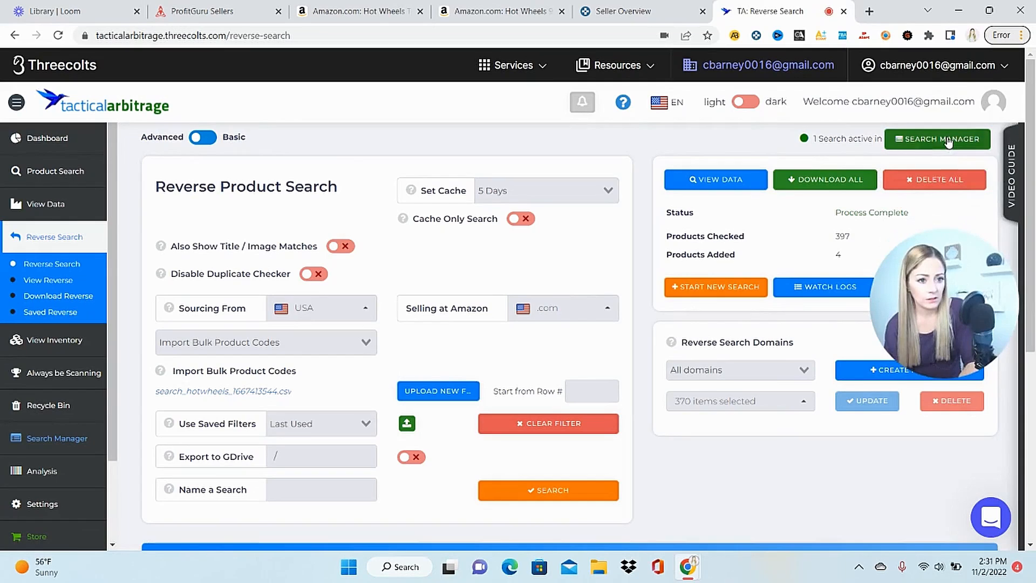
- Open the Tactical Arbitrage Search Manager and review the details of the queued Kohl's product search
{"action": "left_click", "coordinate": [948, 140]}
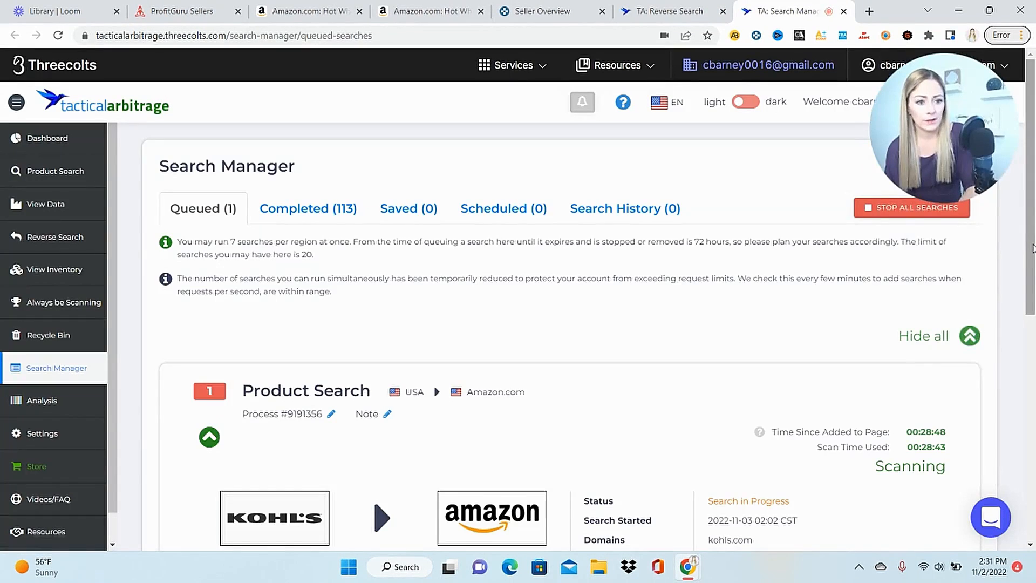
{"action": "left_click_drag", "start_coordinate": [1032, 248], "coordinate": [1034, 429]}
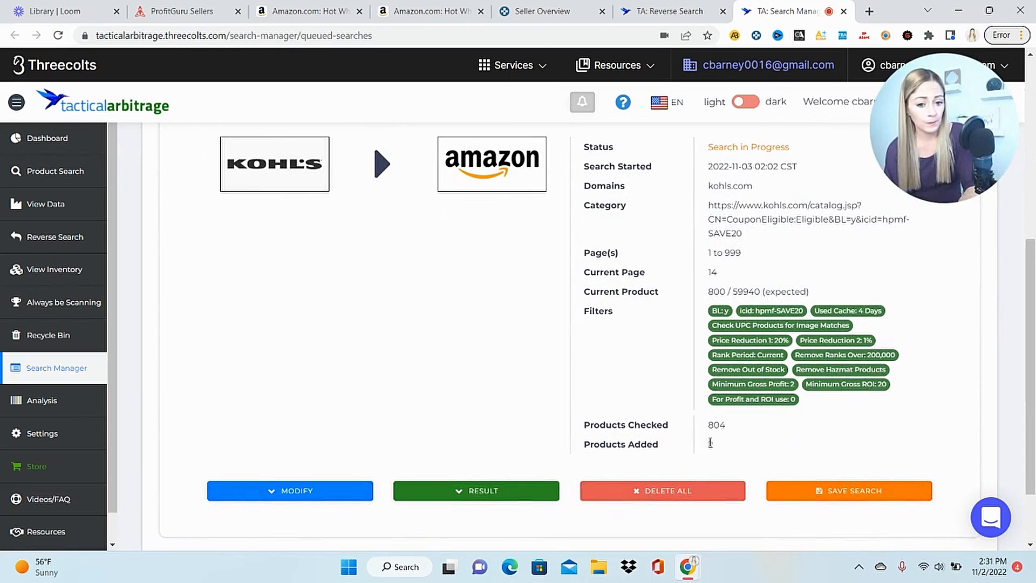
{"action": "left_click_drag", "start_coordinate": [1032, 394], "coordinate": [1032, 286]}
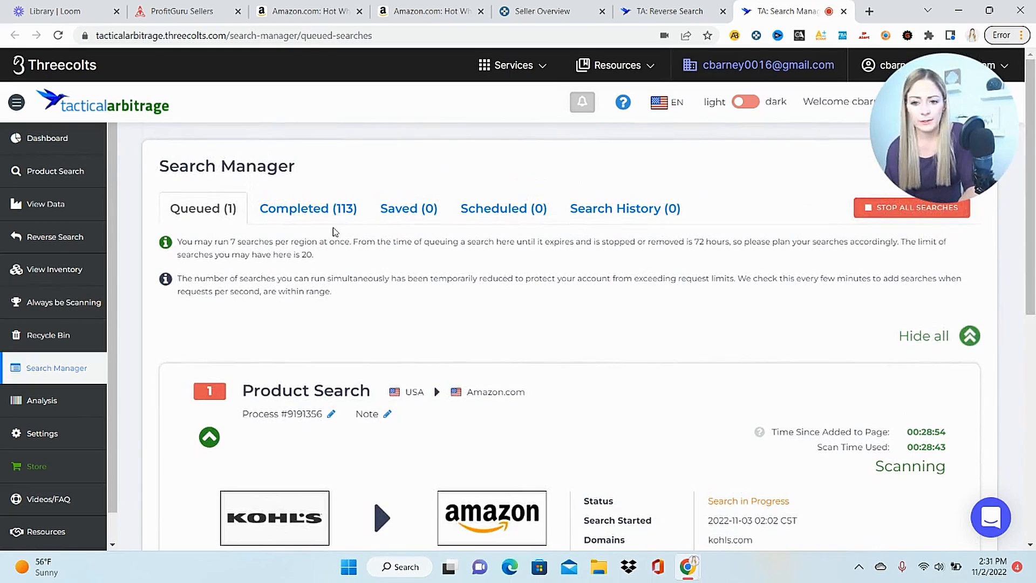
- Find the completed Kohl's product search with 30% and 1% price reductions and open its results
{"action": "left_click", "coordinate": [335, 209]}
{"action": "scroll", "coordinate": [540, 324], "scroll_direction": "down", "scroll_amount": 10}
{"action": "left_click_drag", "start_coordinate": [1032, 81], "coordinate": [1032, 76]}
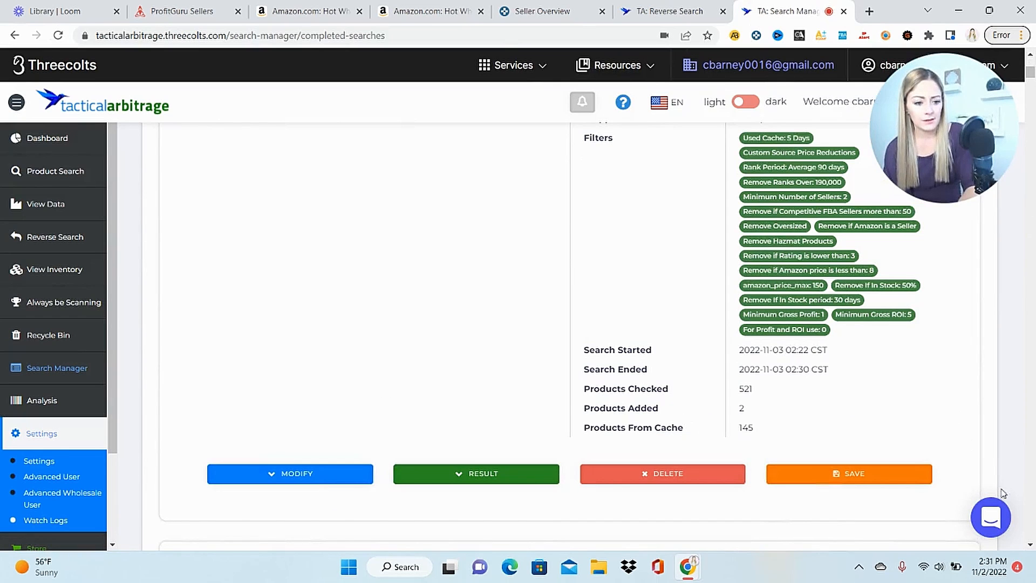
{"action": "left_click", "coordinate": [1031, 545]}
{"action": "scroll", "coordinate": [705, 389], "scroll_direction": "down", "scroll_amount": 5}
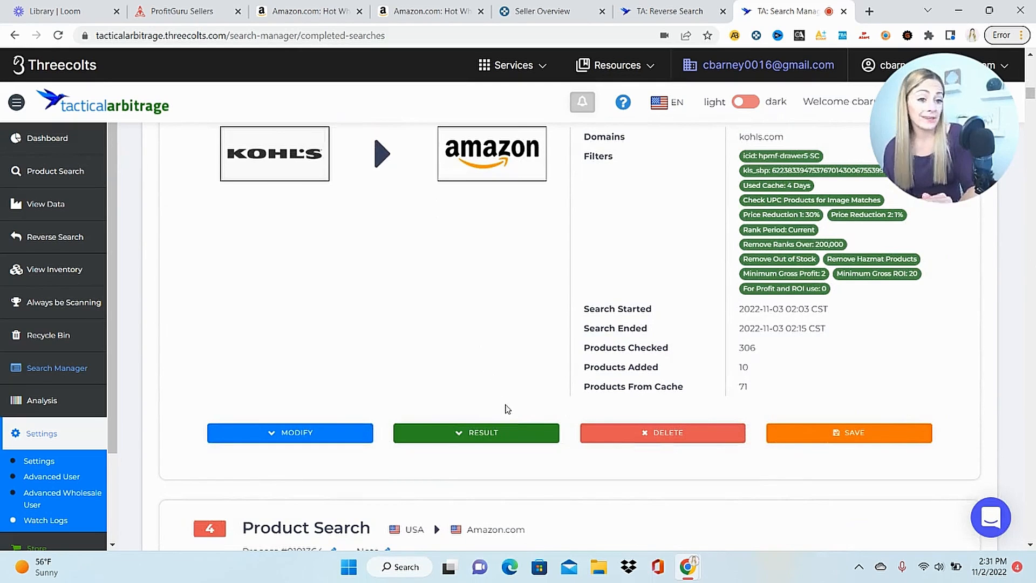
{"action": "left_click", "coordinate": [503, 431]}
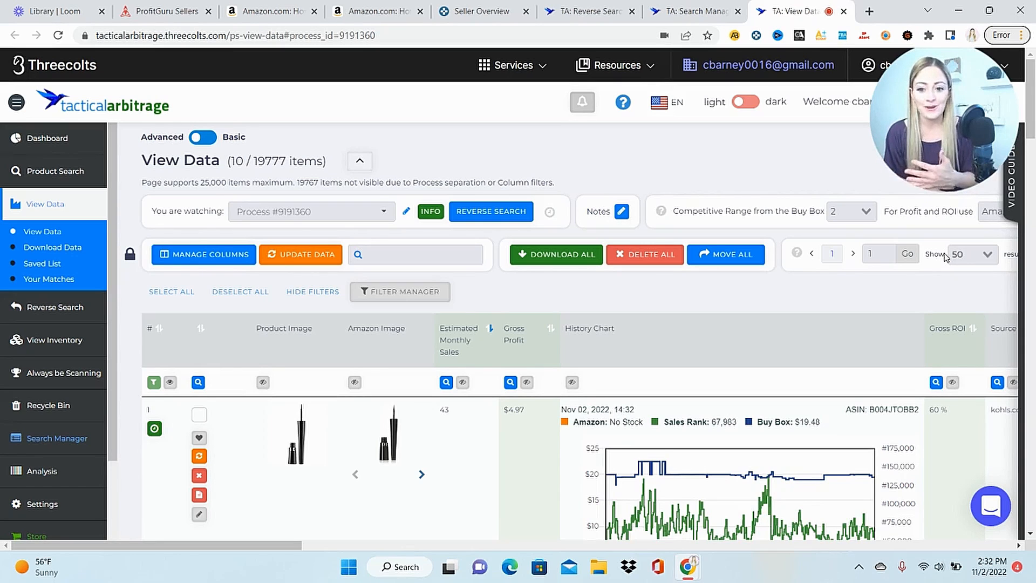
- Compare the first result's source and Amazon images, and open the Sephora Long Lasting Eyeliner's Kohl's page
{"action": "scroll", "coordinate": [301, 413], "scroll_direction": "down", "scroll_amount": 1}
{"action": "mouse_move", "coordinate": [301, 413]}
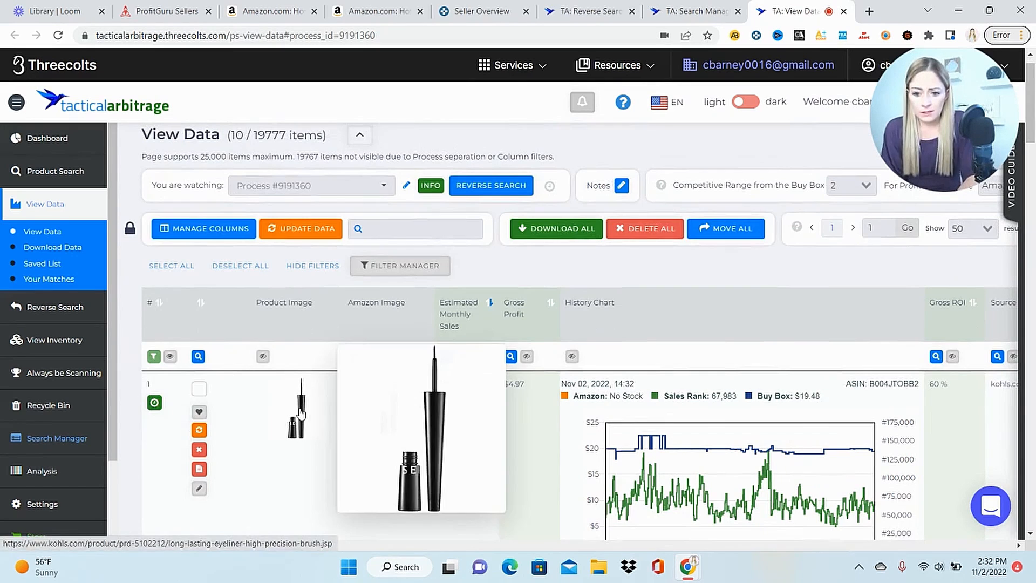
{"action": "mouse_move", "coordinate": [388, 423]}
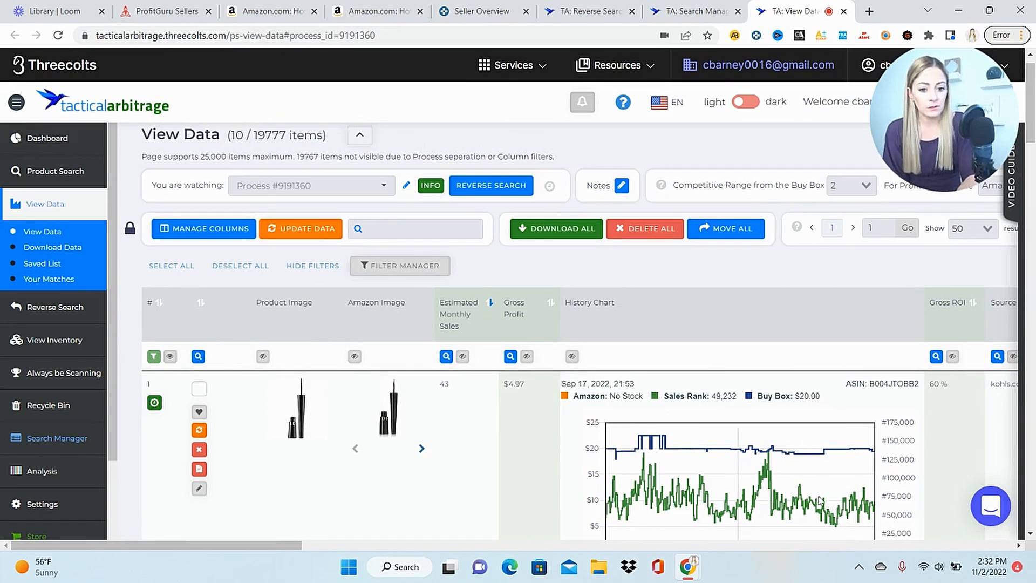
{"action": "left_click", "coordinate": [297, 411]}
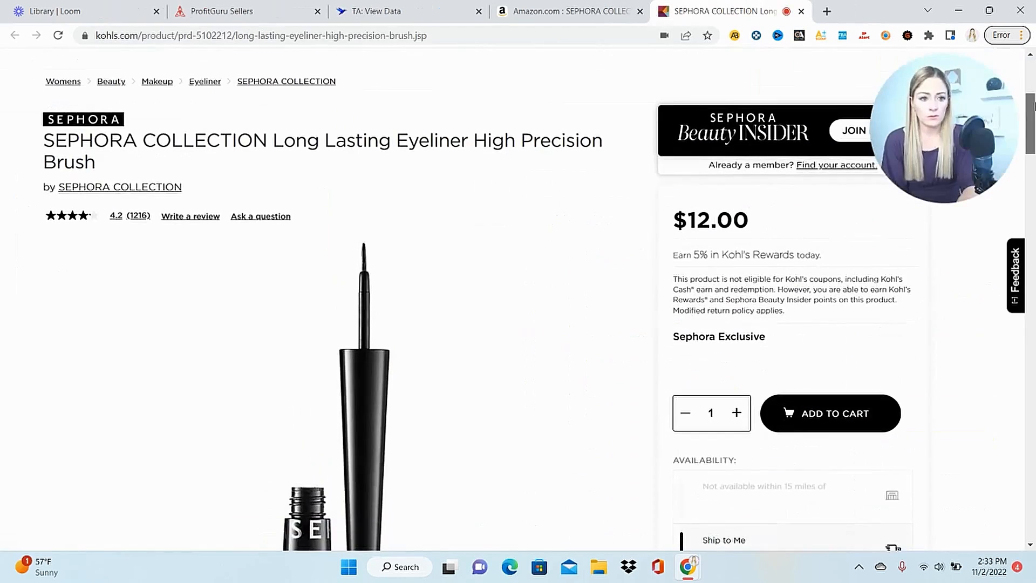
- Switch to Calculator and work out the $12 eyeliner's cost with 30% off and 8% added
{"action": "left_click", "coordinate": [406, 572]}
{"action": "left_click", "coordinate": [343, 185]}
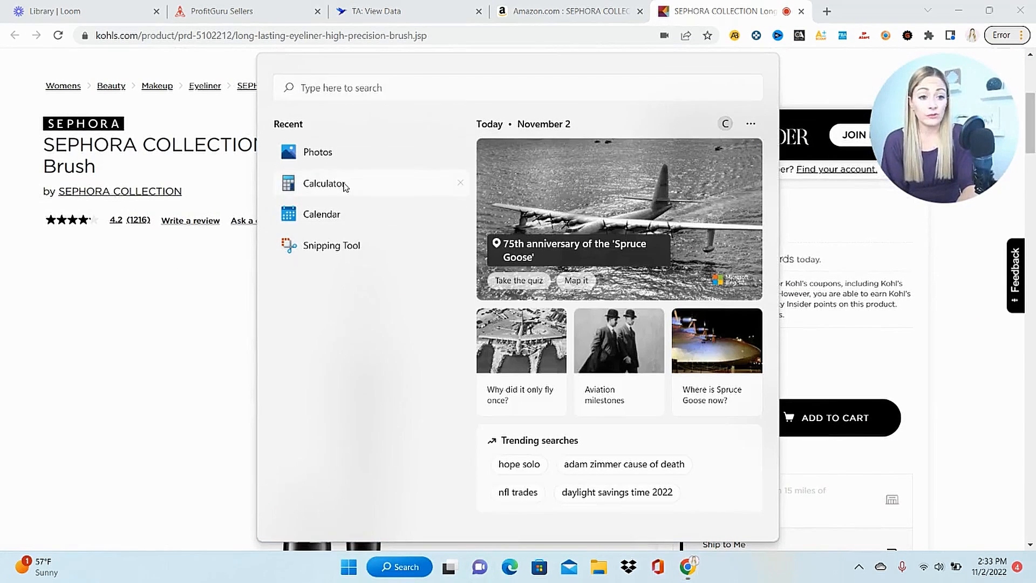
{"action": "type", "text": "12 × "}
{"action": "type", "text": "0.3"}
{"action": "key", "text": "Return"}
{"action": "type", "text": "12-3.6"}
{"action": "key", "text": "Return"}
{"action": "type", "text": "0.08+8.4"}
{"action": "key", "text": "Return"}
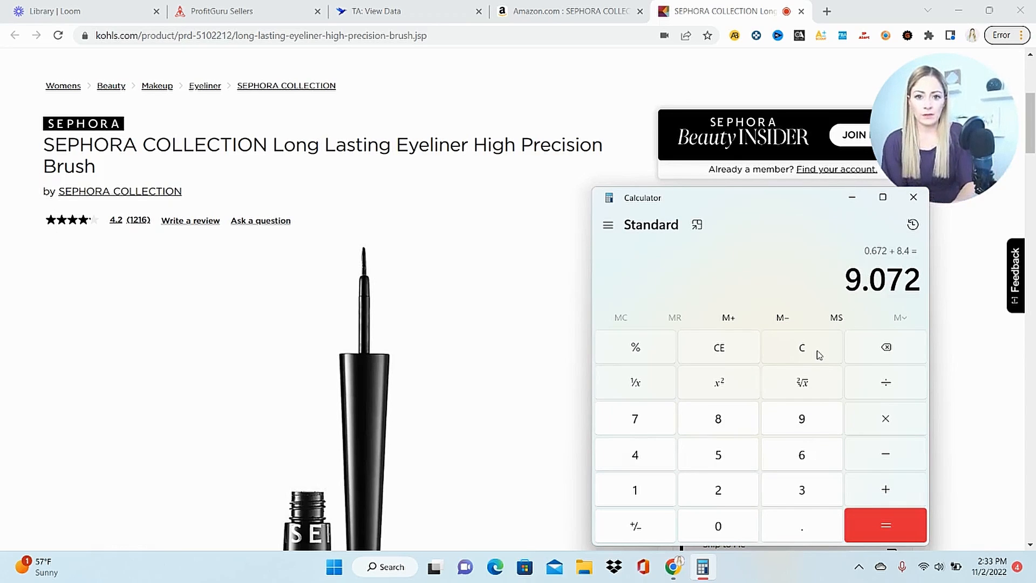
- Set the SellerAmp cost price to 9.00 on the eyeliner's Amazon listing and examine its Keepa price history
{"action": "left_click", "coordinate": [567, 11]}
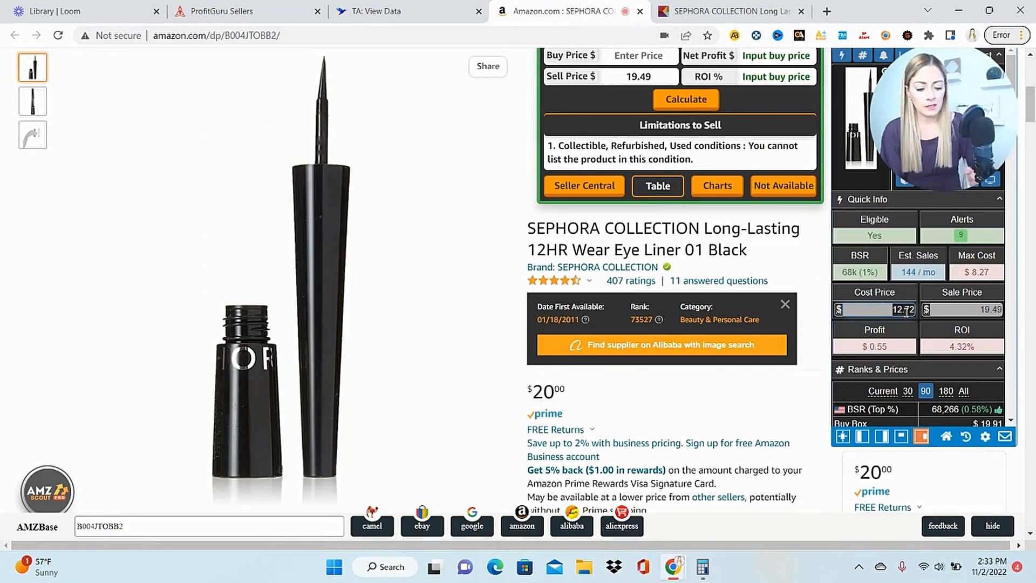
{"action": "type", "text": "9"}
{"action": "key", "text": "Return"}
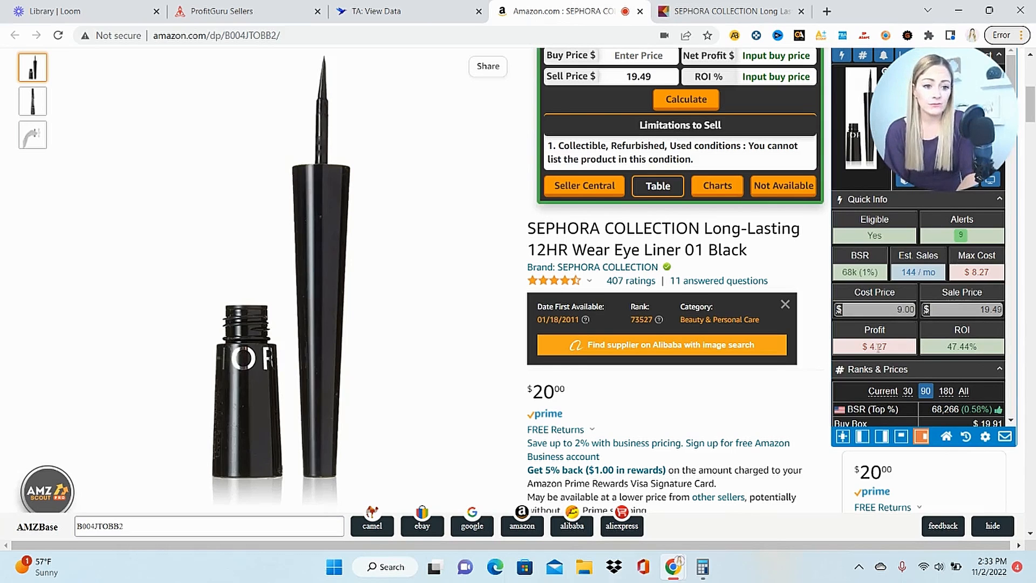
{"action": "left_click_drag", "start_coordinate": [1029, 97], "coordinate": [1030, 178]}
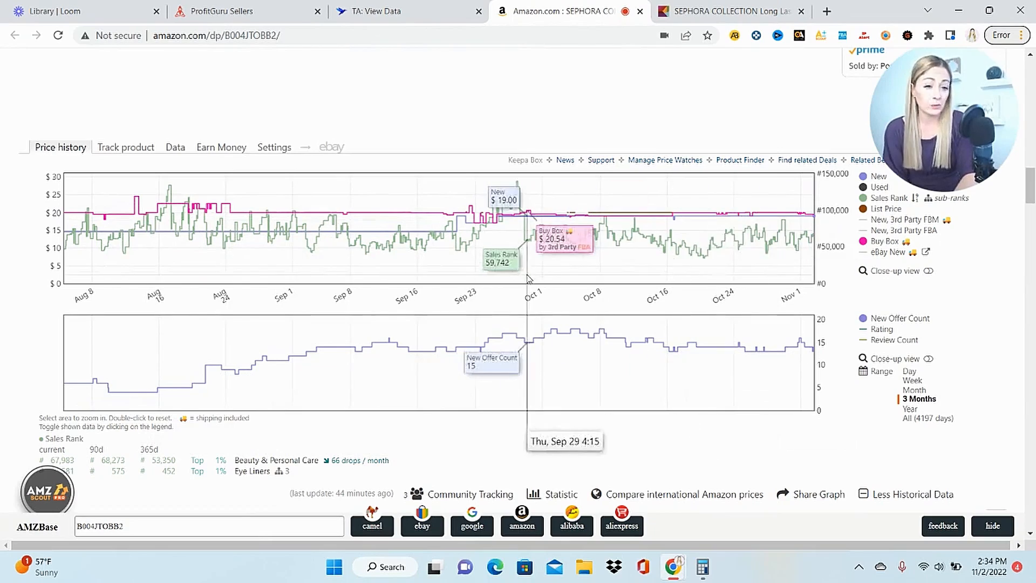
{"action": "scroll", "coordinate": [473, 203], "scroll_direction": "up", "scroll_amount": 10}
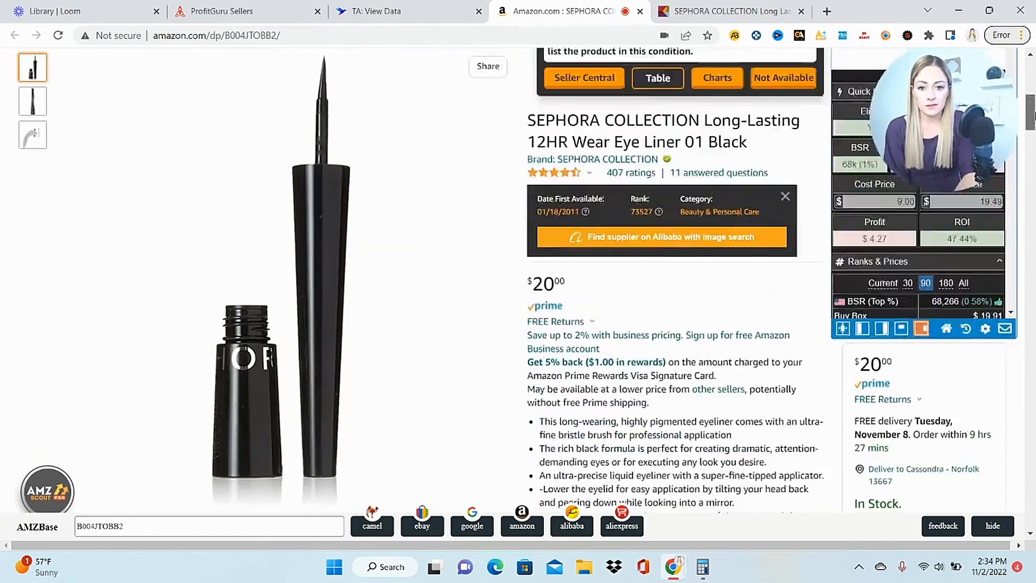
- Compare the second result's images and open the Kohl's page for the Sephora Ultimate Gel Waterproof Eyeliner Pencil
{"action": "left_click", "coordinate": [377, 11]}
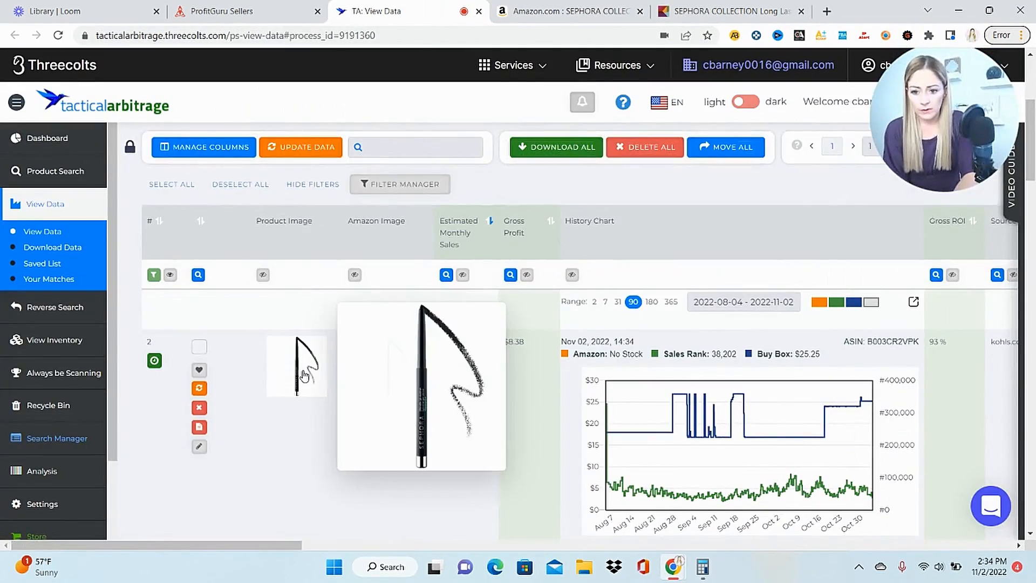
{"action": "mouse_move", "coordinate": [388, 376]}
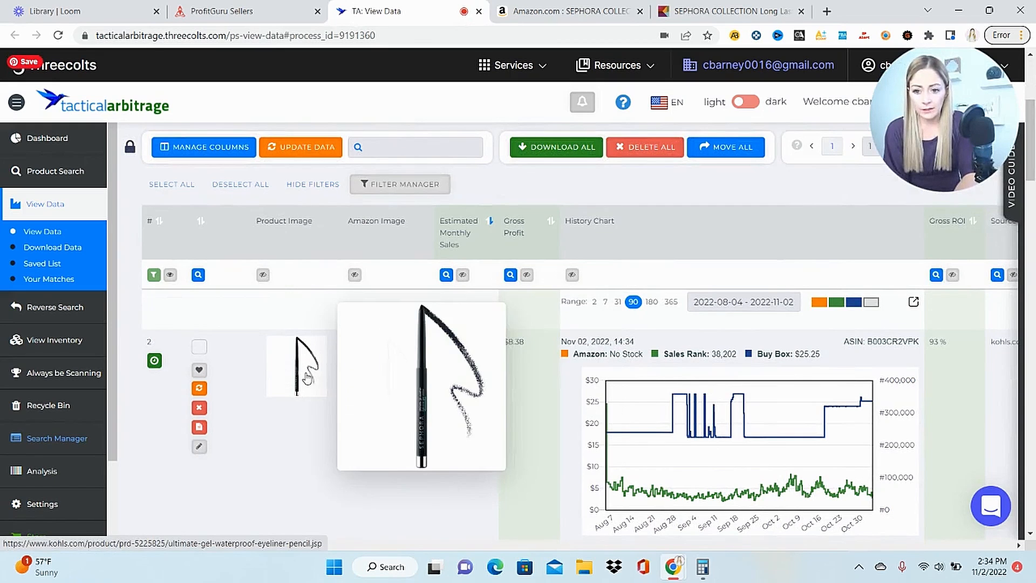
{"action": "left_click", "coordinate": [349, 370]}
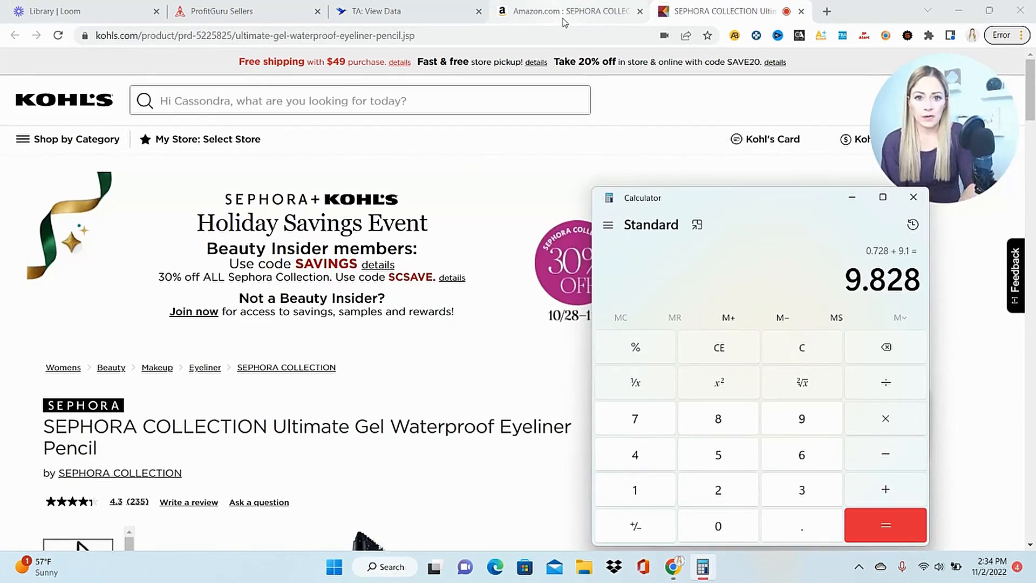
- Set the SellerAmp cost price to 9.82 on the Retractable Waterproof Eyeliner 19 Shimmer Navy Amazon listing
{"action": "left_click", "coordinate": [562, 20]}
{"action": "left_click_drag", "start_coordinate": [1032, 80], "coordinate": [1033, 104]}
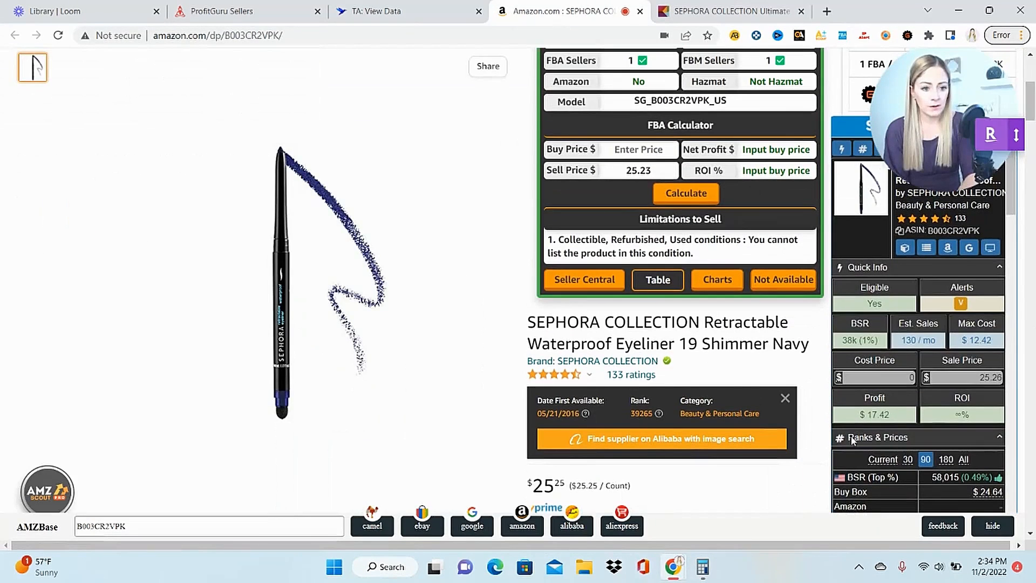
{"action": "left_click", "coordinate": [901, 378]}
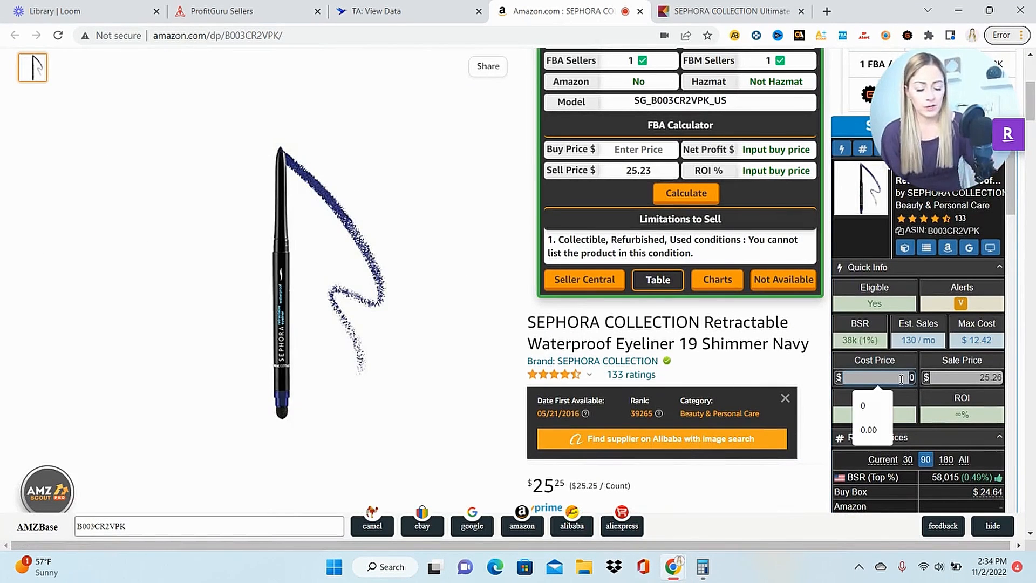
{"action": "type", "text": "9.82"}
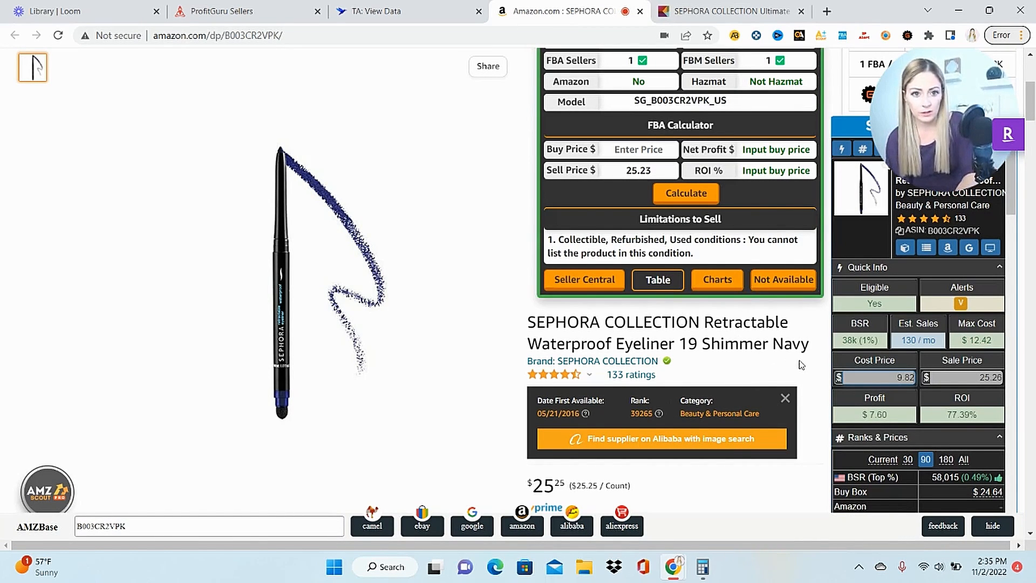
- Check the gel eyeliner's color options on its Kohl's page and select Shimmer Navy
{"action": "key", "text": "ctrl+Tab"}
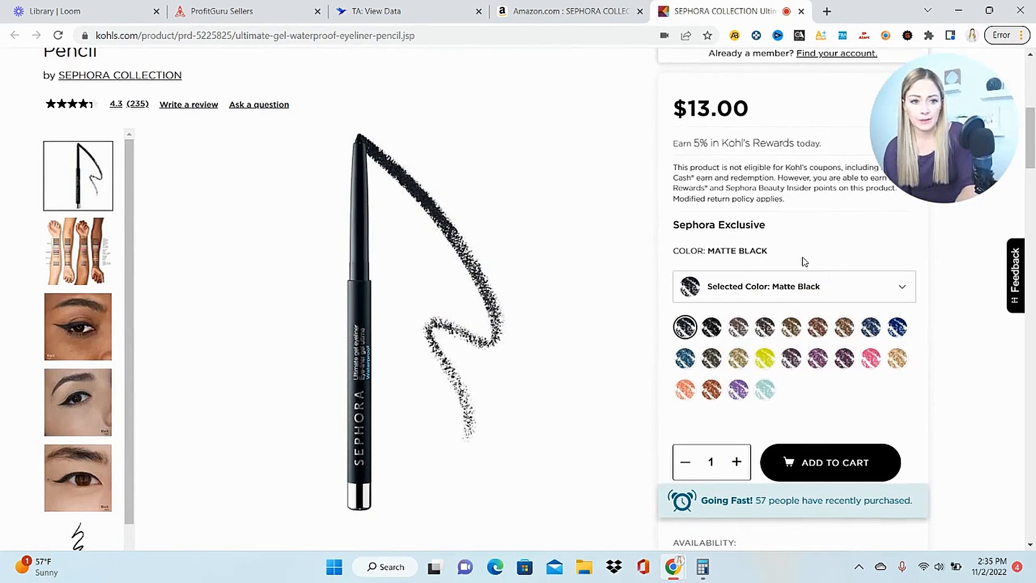
{"action": "left_click", "coordinate": [712, 327]}
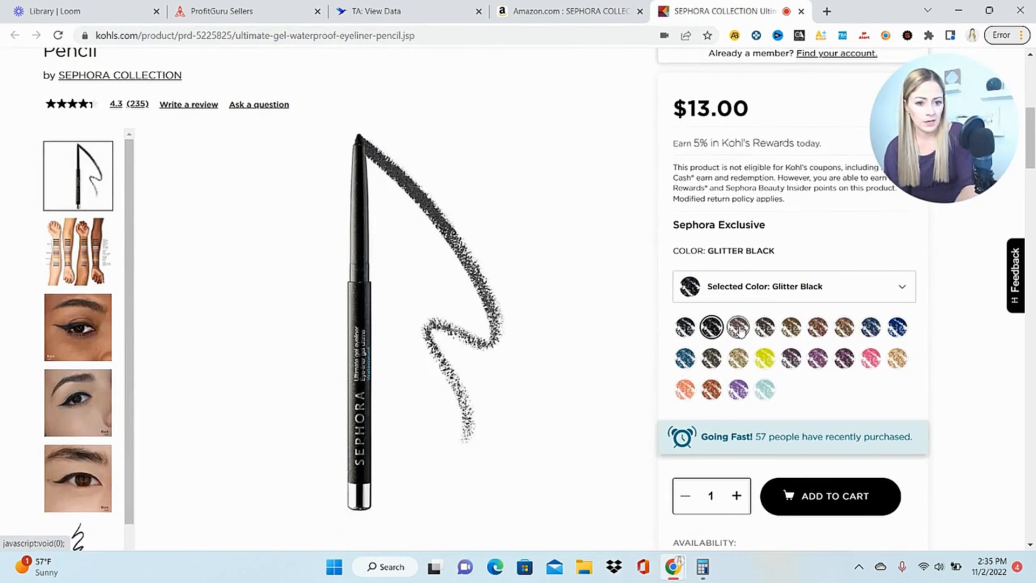
{"action": "left_click", "coordinate": [738, 327]}
{"action": "left_click", "coordinate": [794, 286]}
{"action": "left_click", "coordinate": [782, 374]}
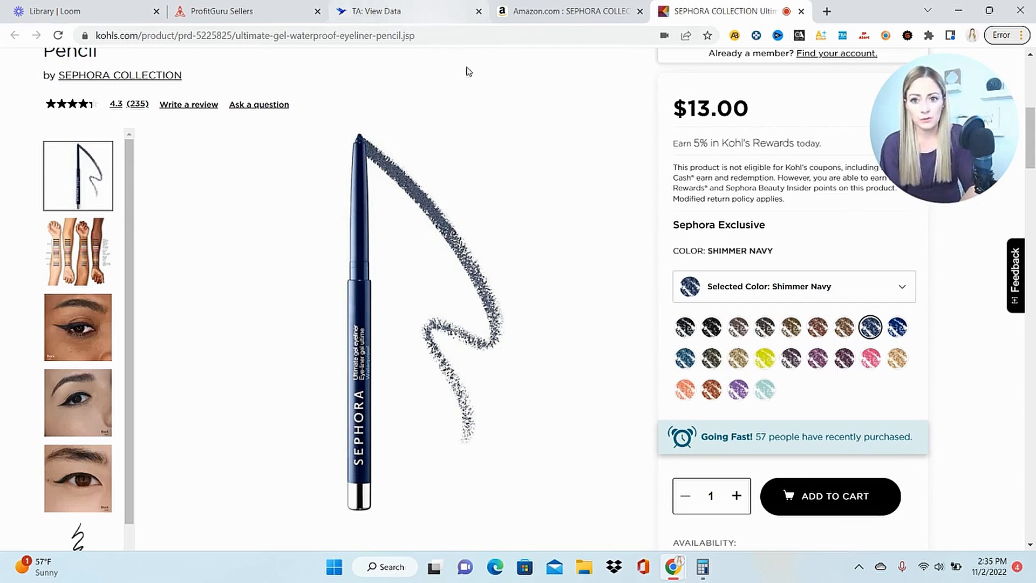
- Return to the Tactical Arbitrage results, compare the third result's images and open the Sephora SIZE UP Mascara pages
{"action": "left_click", "coordinate": [391, 11]}
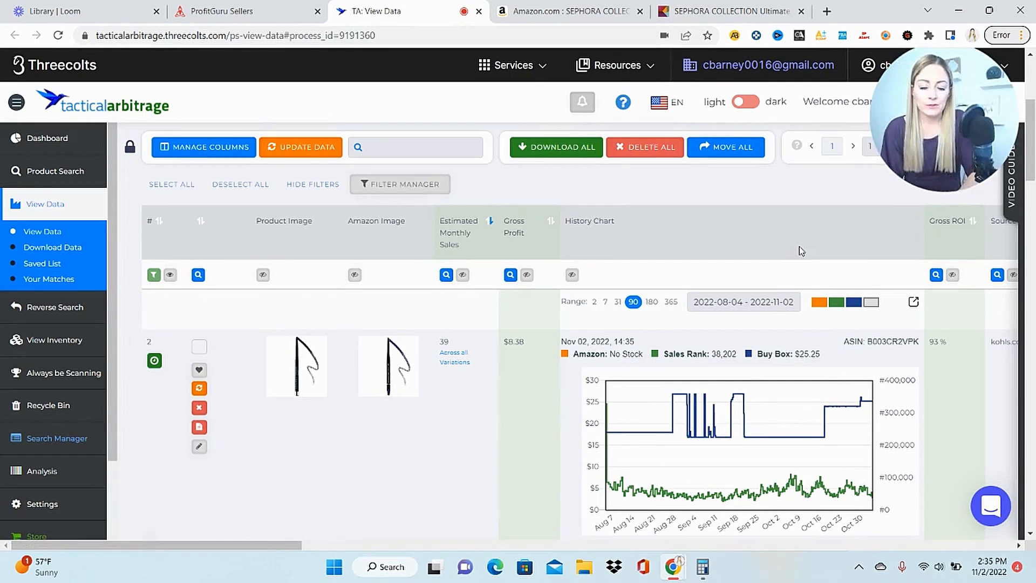
{"action": "left_click_drag", "start_coordinate": [1034, 140], "coordinate": [1035, 187]}
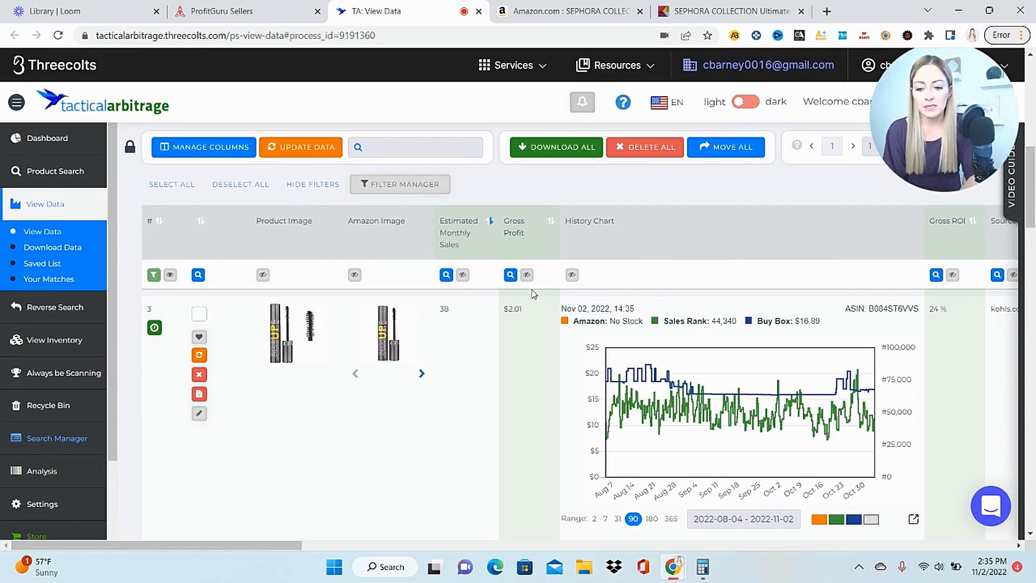
{"action": "mouse_move", "coordinate": [397, 336]}
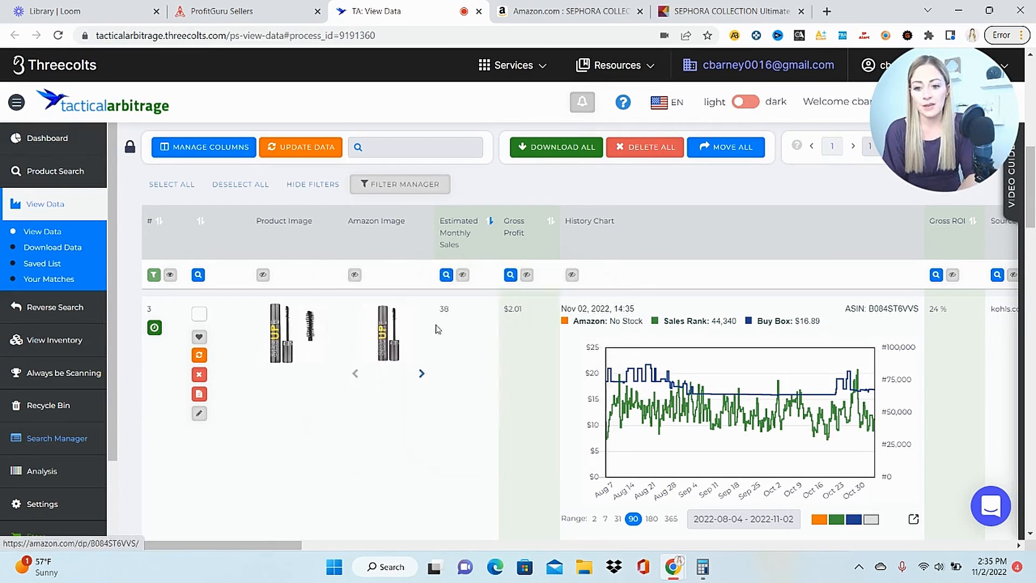
{"action": "left_click", "coordinate": [281, 334]}
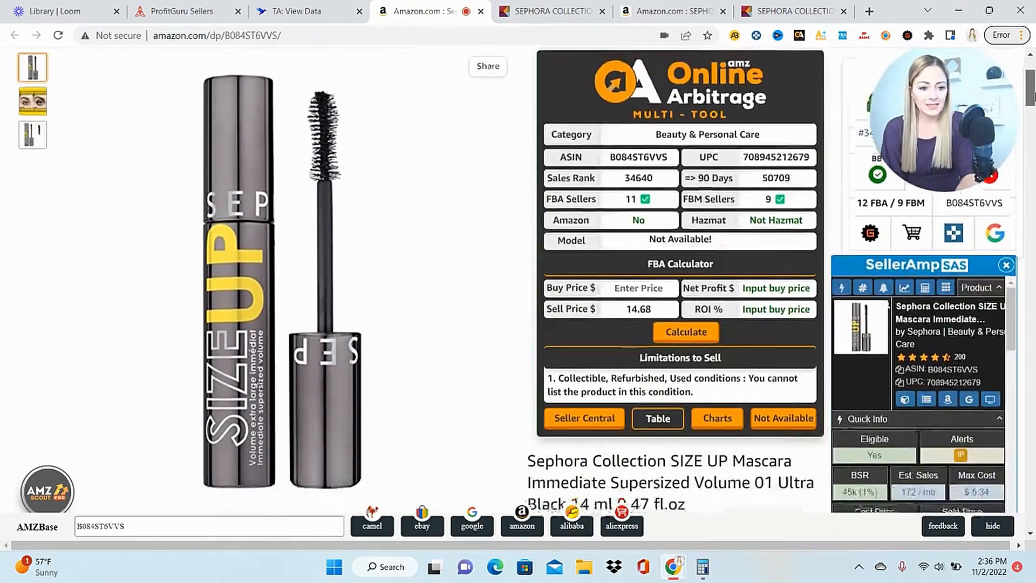
- Examine the SIZE UP Mascara's SellerAmp figures and Keepa history, and return to the Tactical Arbitrage results
{"action": "scroll", "coordinate": [518, 281], "scroll_direction": "down", "scroll_amount": 5}
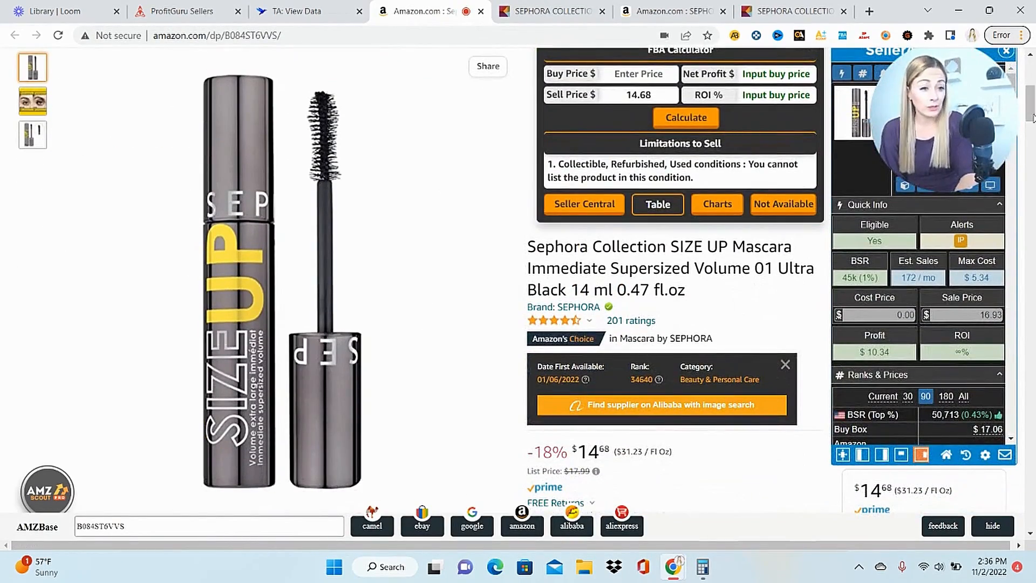
{"action": "left_click_drag", "start_coordinate": [1033, 111], "coordinate": [1034, 193]}
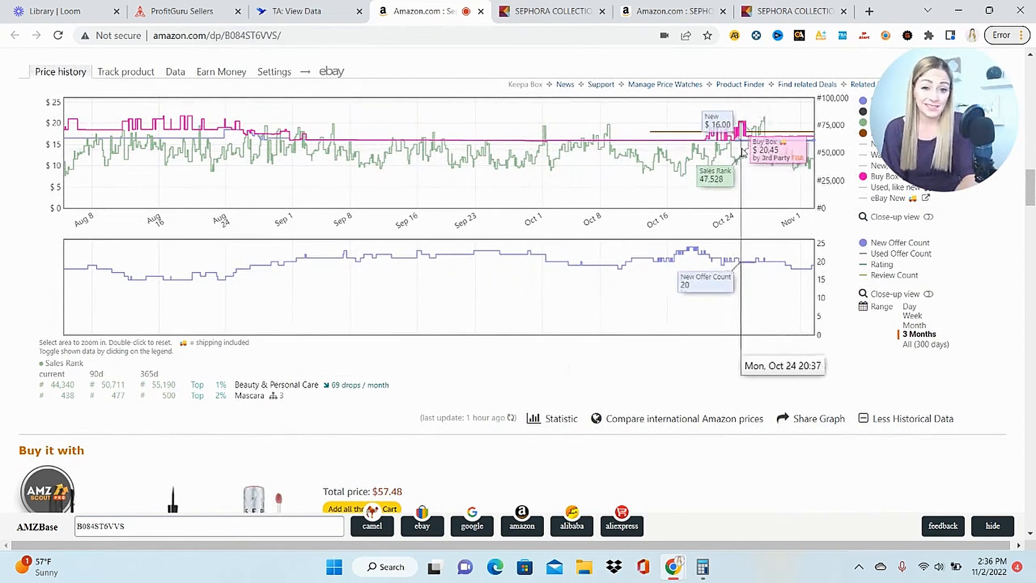
{"action": "left_click_drag", "start_coordinate": [1031, 187], "coordinate": [1030, 87]}
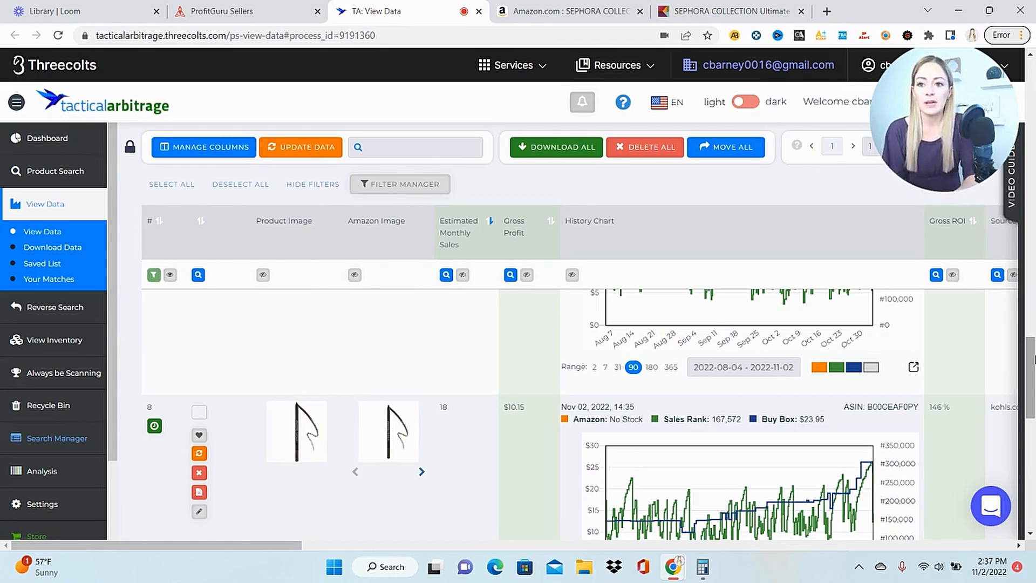
{"action": "mouse_move", "coordinate": [273, 19]}
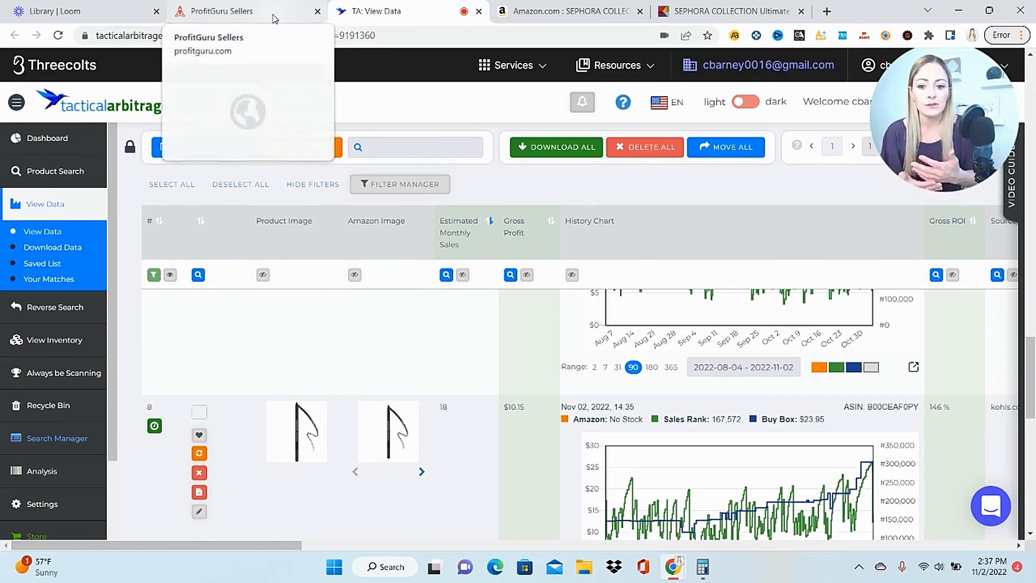